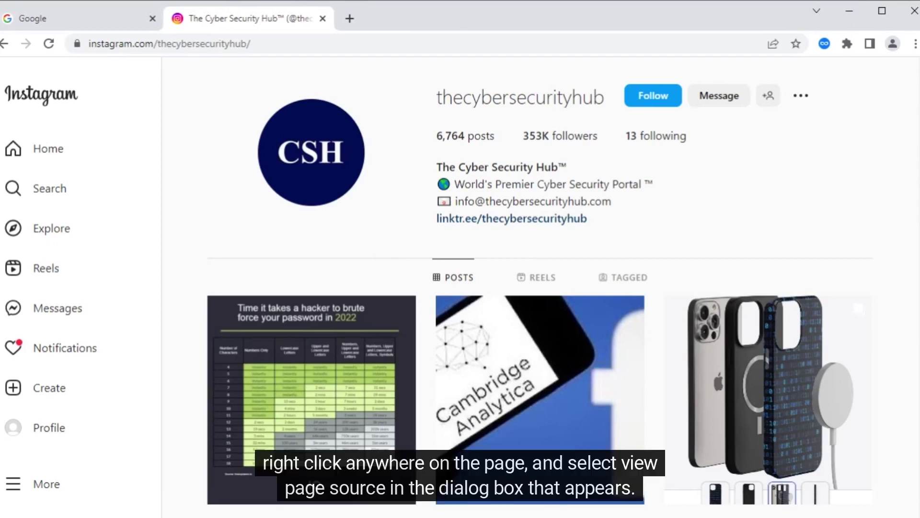
View the source code of the thecybersecurityhub profile page and search it for "profile_id"
{"action": "key", "text": "ctrl+u"}
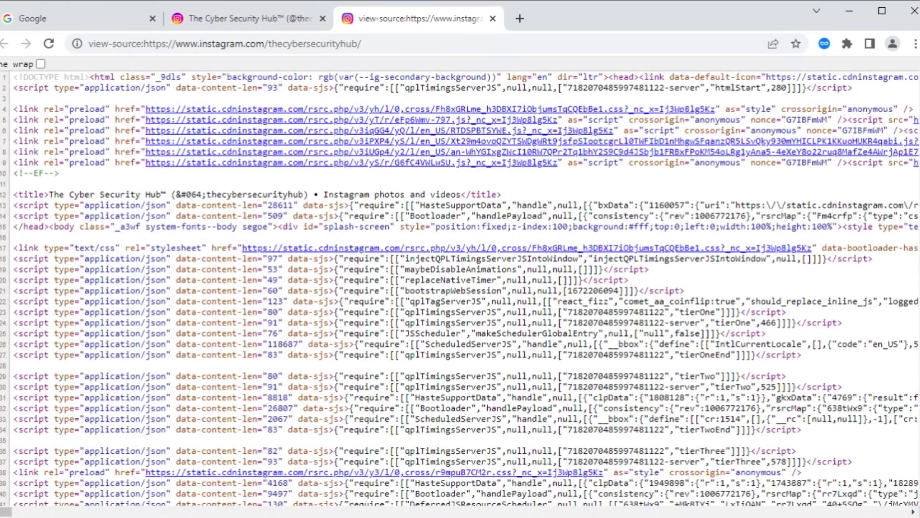
{"action": "key", "text": "ctrl+f"}
{"action": "type", "text": "profile_i"}
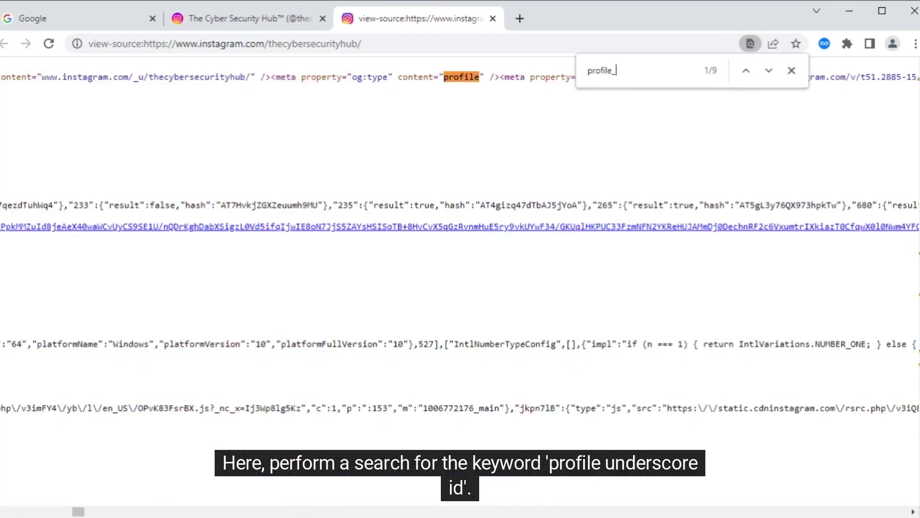
{"action": "type", "text": "d"}
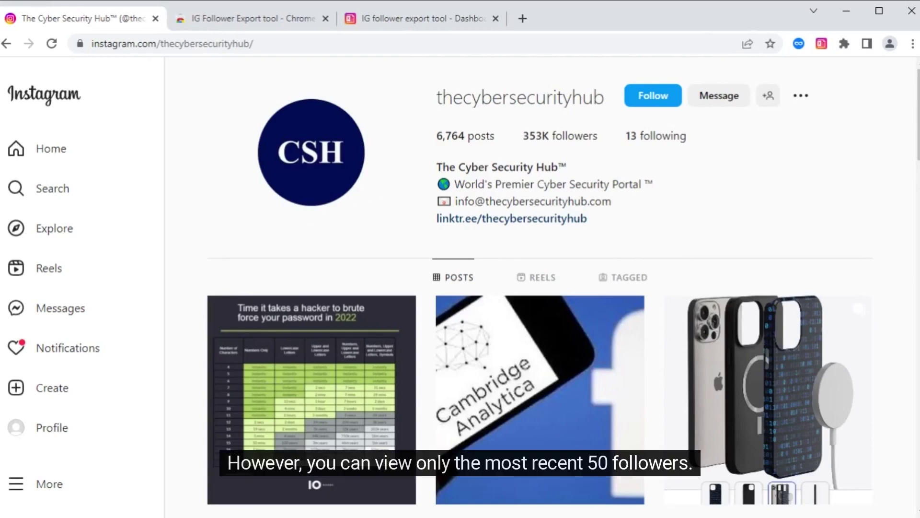
Look through the profile's followers list and close it
{"action": "left_click", "coordinate": [538, 139]}
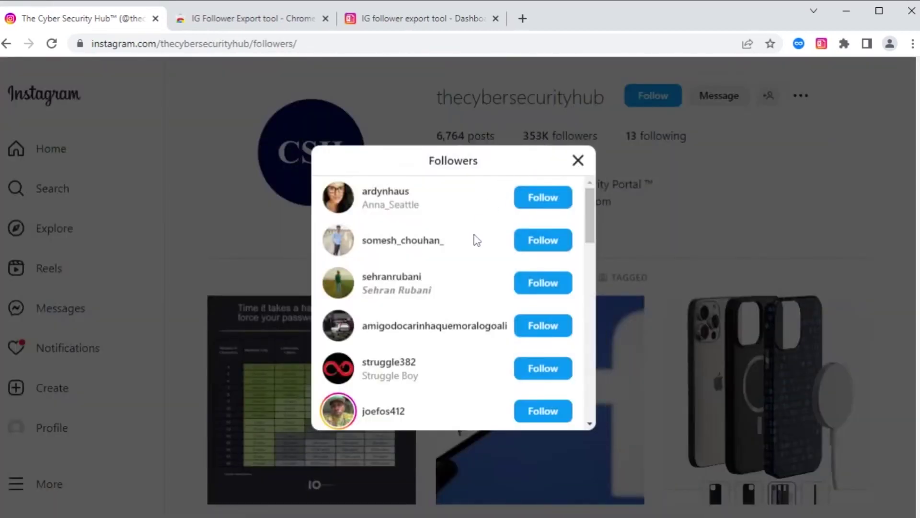
{"action": "scroll", "coordinate": [477, 240], "scroll_direction": "down", "scroll_amount": 3}
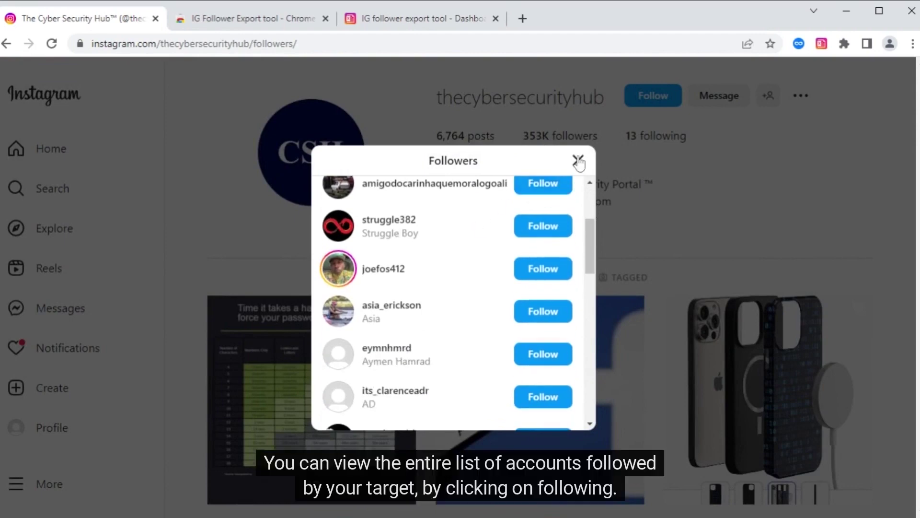
{"action": "left_click", "coordinate": [578, 160]}
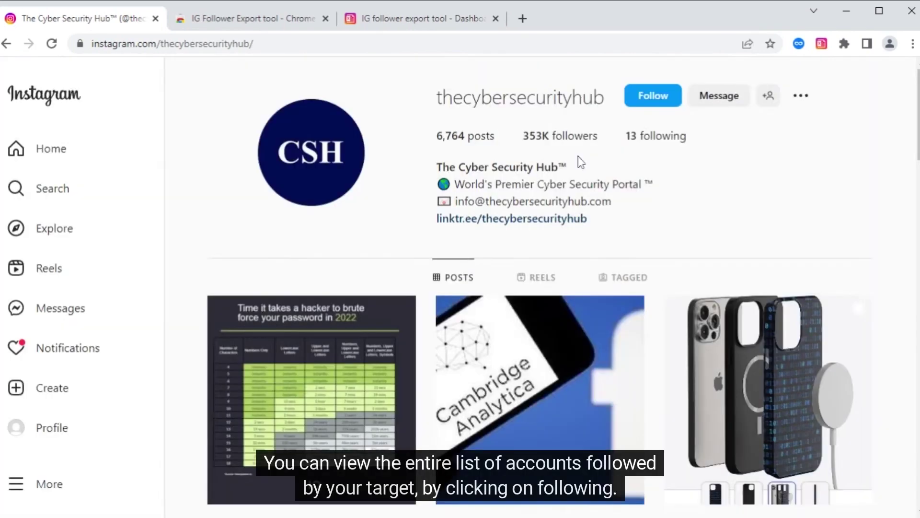
Review the accounts and the hashtags that the profile is following, and close the list
{"action": "left_click", "coordinate": [655, 140]}
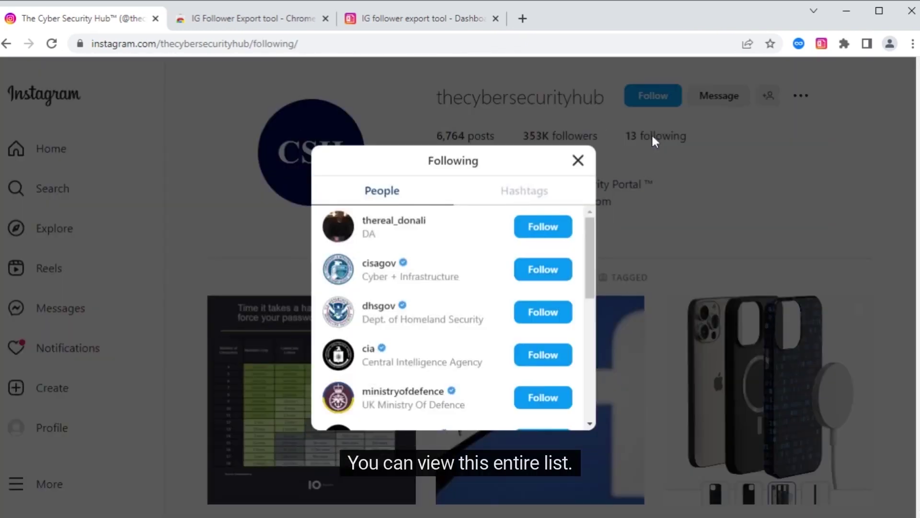
{"action": "scroll", "coordinate": [474, 263], "scroll_direction": "down", "scroll_amount": 7}
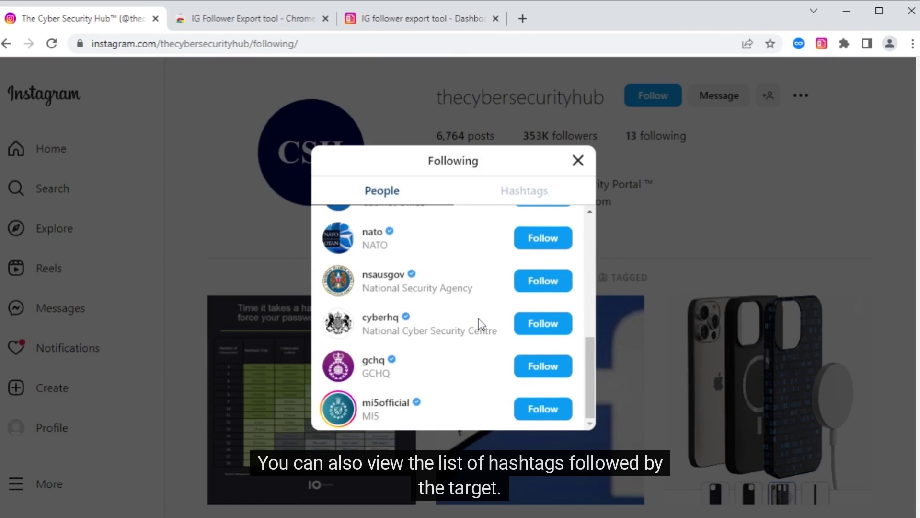
{"action": "scroll", "coordinate": [477, 328], "scroll_direction": "up", "scroll_amount": 7}
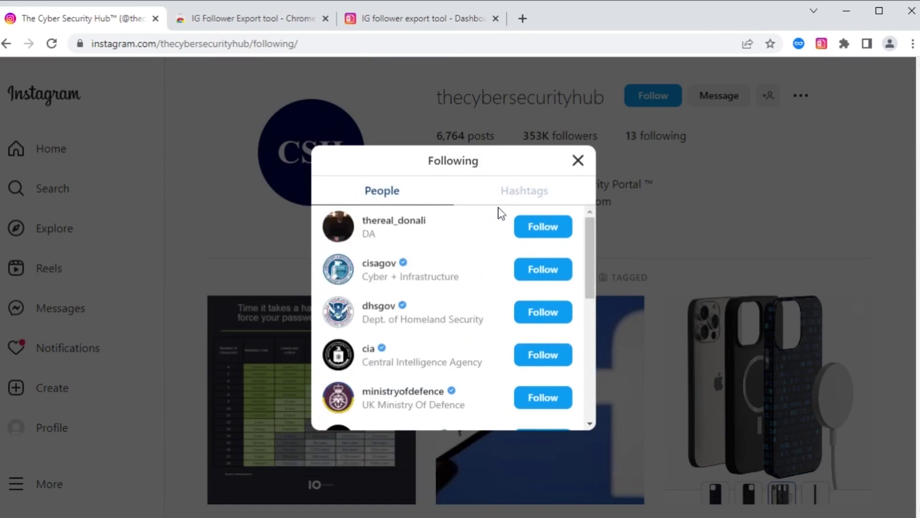
{"action": "left_click", "coordinate": [508, 197]}
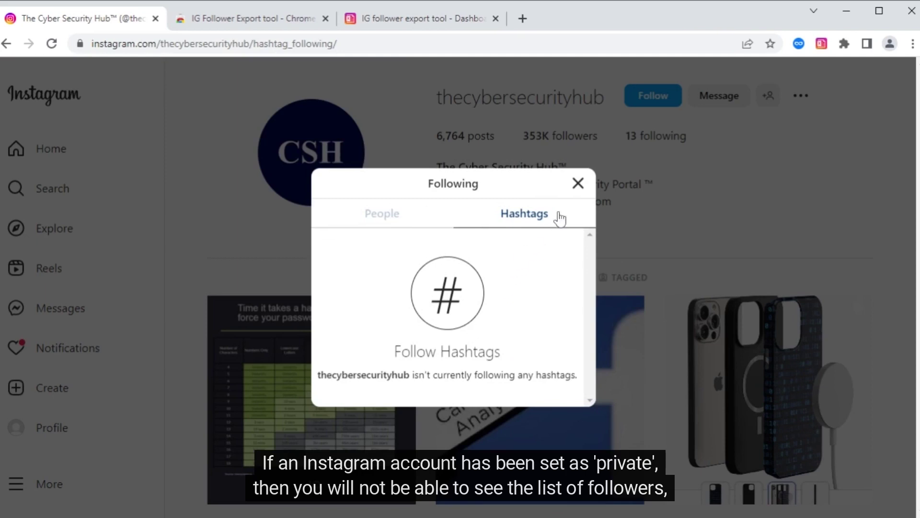
{"action": "left_click", "coordinate": [577, 183]}
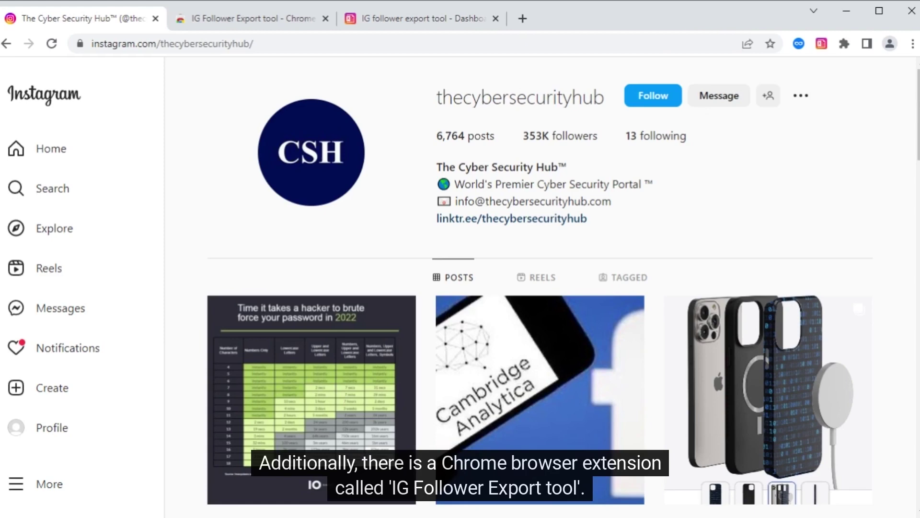
View the IG Follower Export tool's Chrome Web Store page and its already open dashboard
{"action": "left_click", "coordinate": [272, 23]}
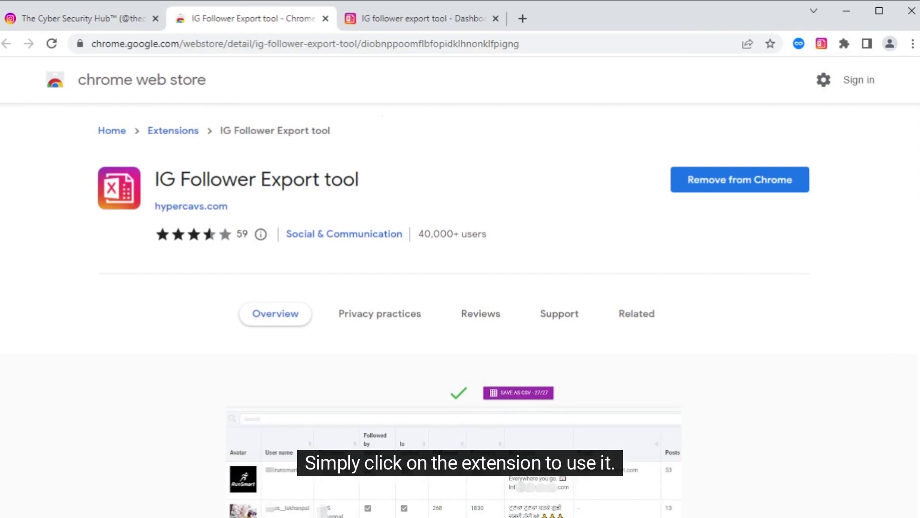
{"action": "left_click", "coordinate": [447, 19]}
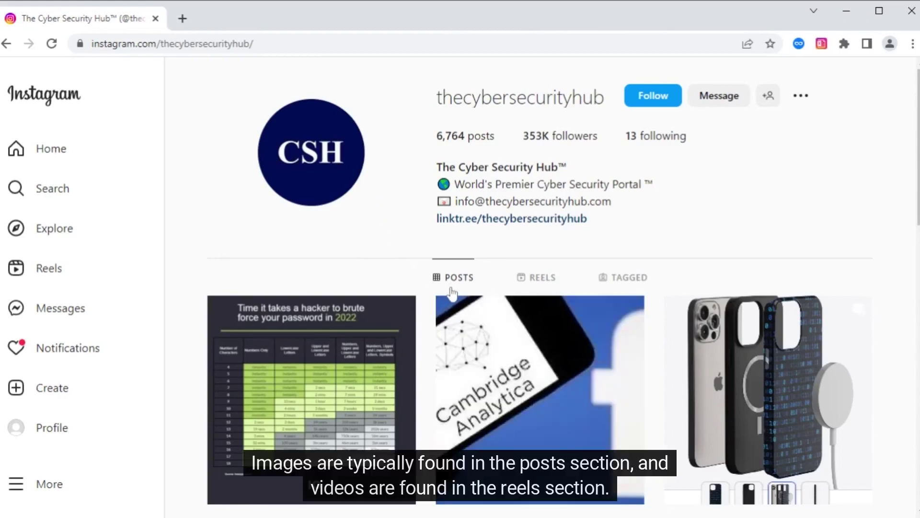
Check the profile's reels section, return to its posts, and open the latest post on its own page
{"action": "left_click", "coordinate": [539, 279]}
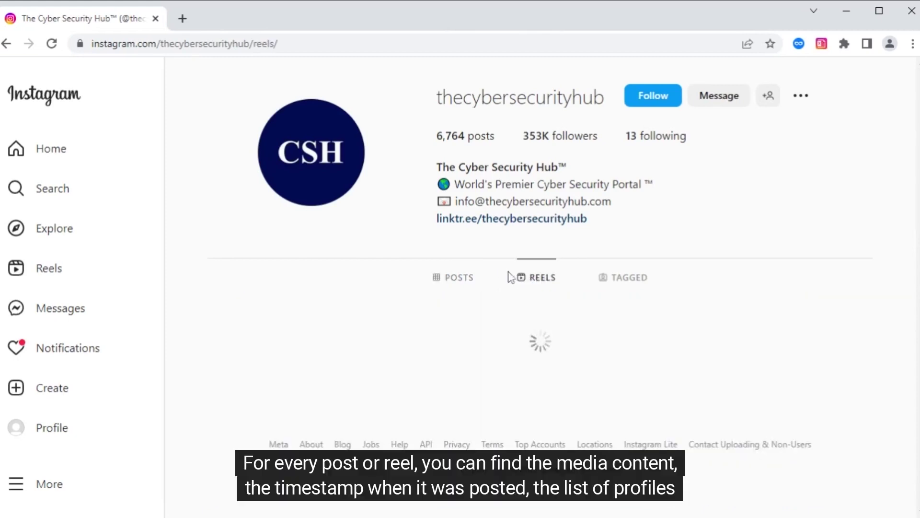
{"action": "left_click", "coordinate": [463, 282]}
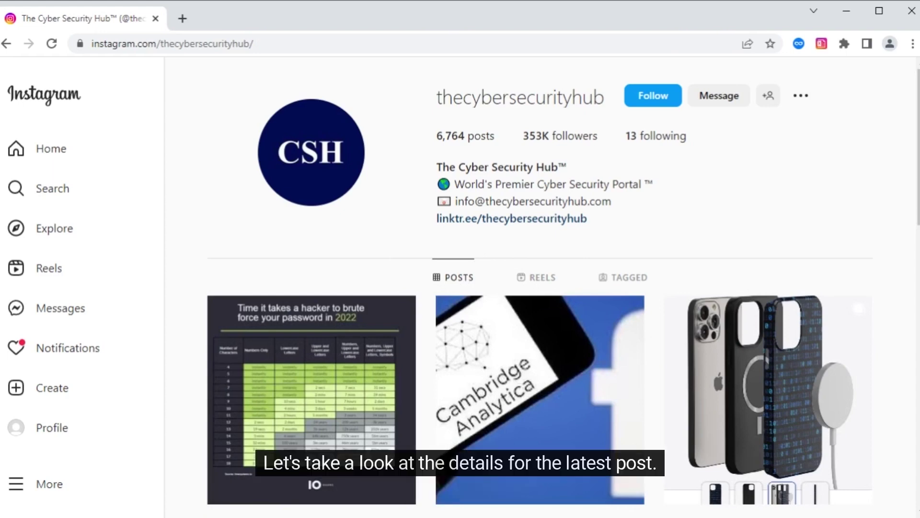
{"action": "left_click", "coordinate": [350, 362]}
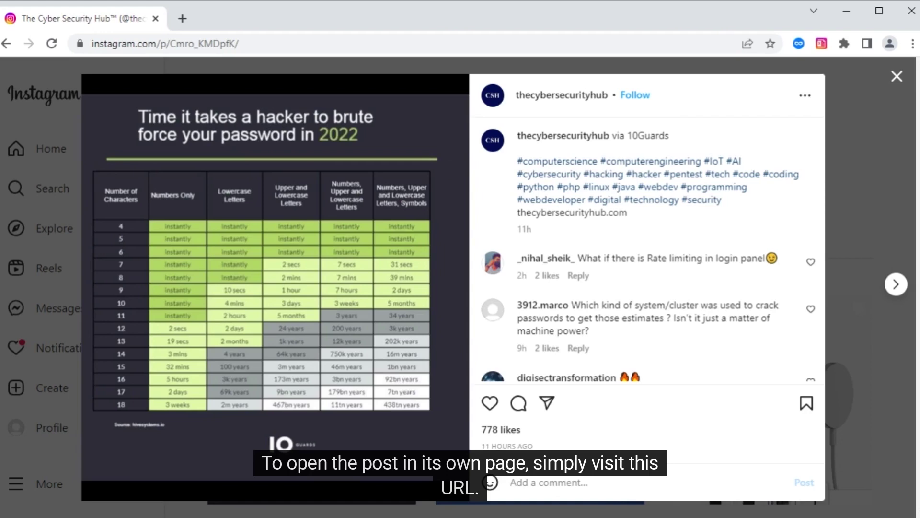
{"action": "key", "text": "ctrl+l"}
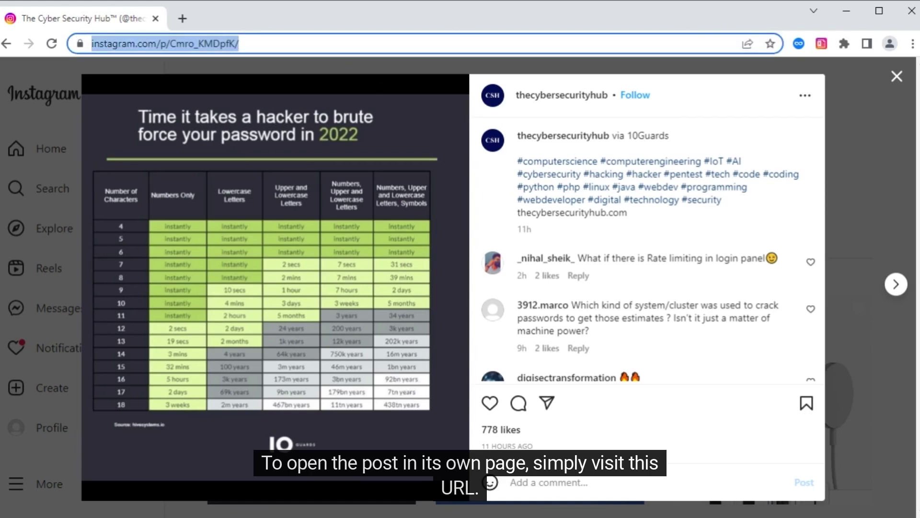
{"action": "key", "text": "Return"}
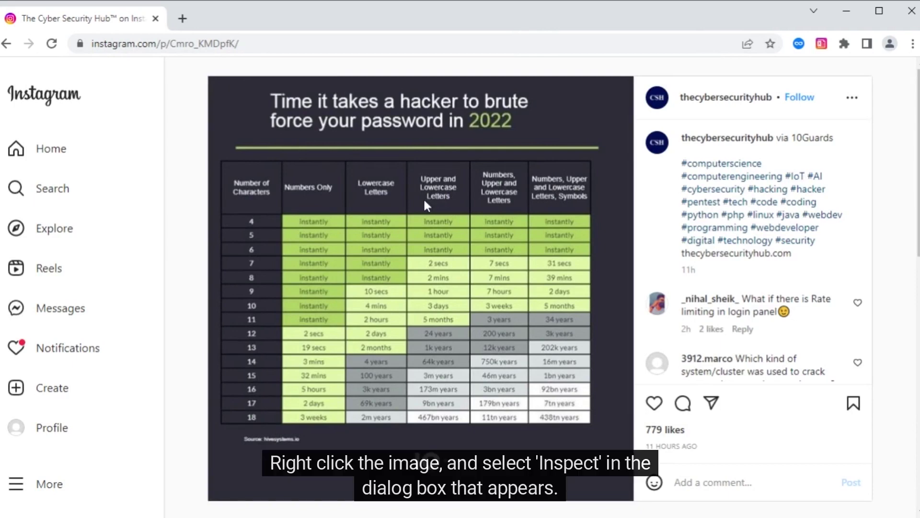
Inspect the HTML of the post's image, expand the _aagv div, and open the image's current source link
{"action": "key", "text": "ctrl+shift+i"}
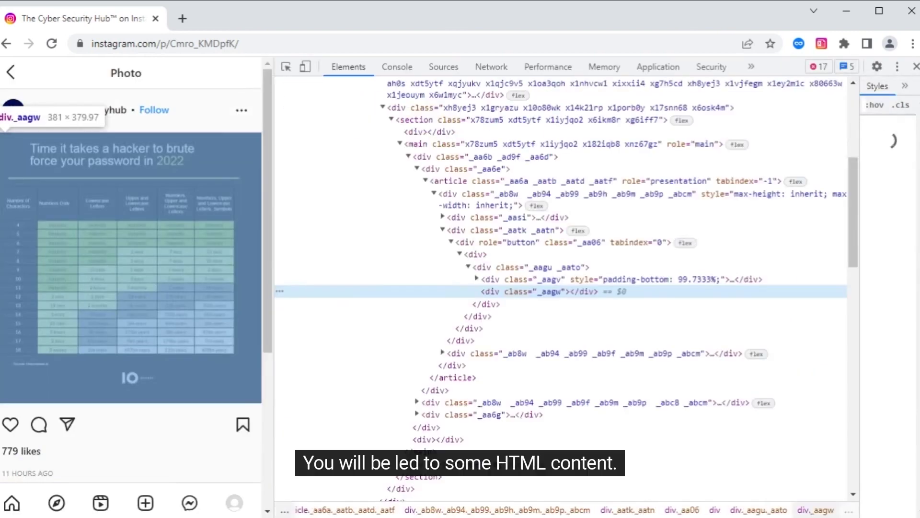
{"action": "left_click", "coordinate": [477, 279]}
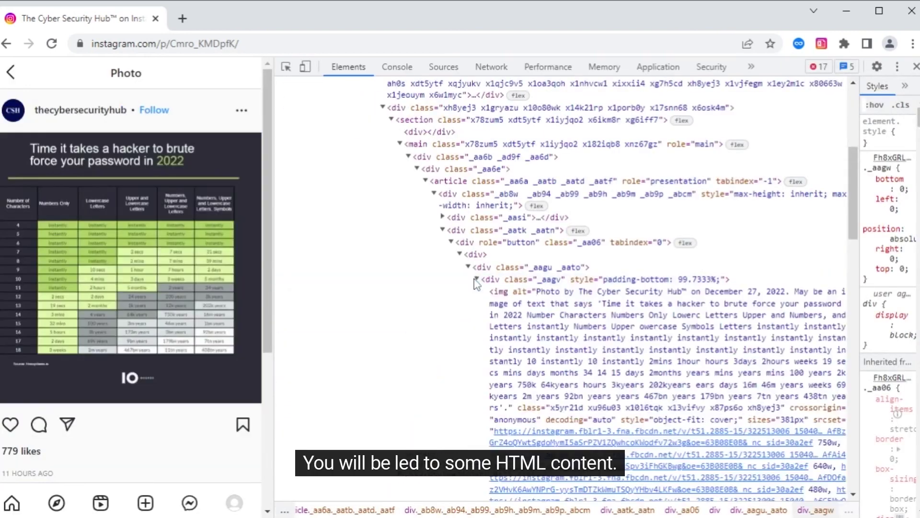
{"action": "scroll", "coordinate": [469, 278], "scroll_direction": "down", "scroll_amount": 1}
{"action": "scroll", "coordinate": [468, 278], "scroll_direction": "down", "scroll_amount": 3}
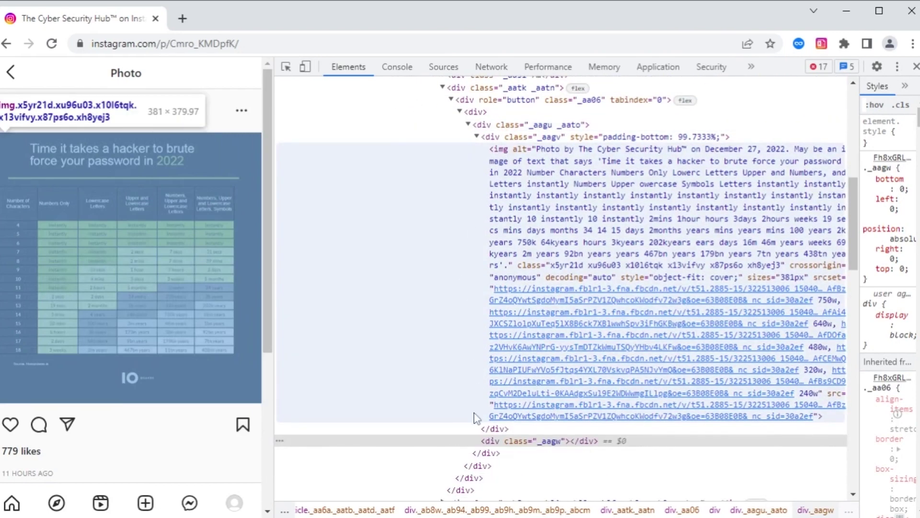
{"action": "mouse_move", "coordinate": [534, 286]}
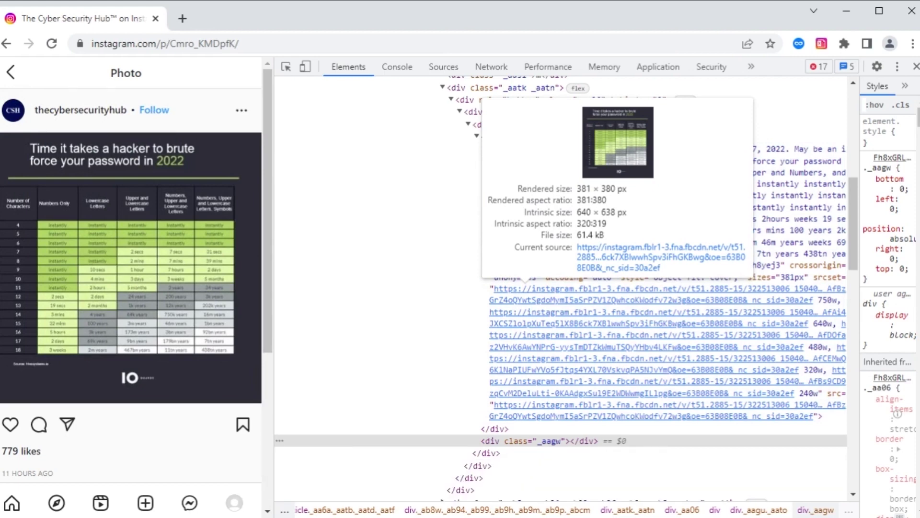
{"action": "left_click", "coordinate": [593, 256]}
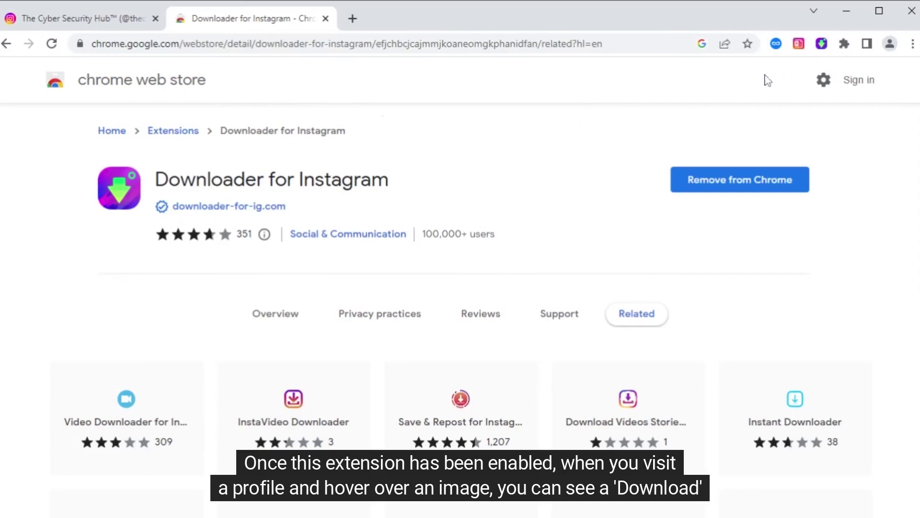
Return to the Instagram profile and reveal the download option on its latest post's image
{"action": "left_click", "coordinate": [118, 19]}
{"action": "mouse_move", "coordinate": [309, 322]}
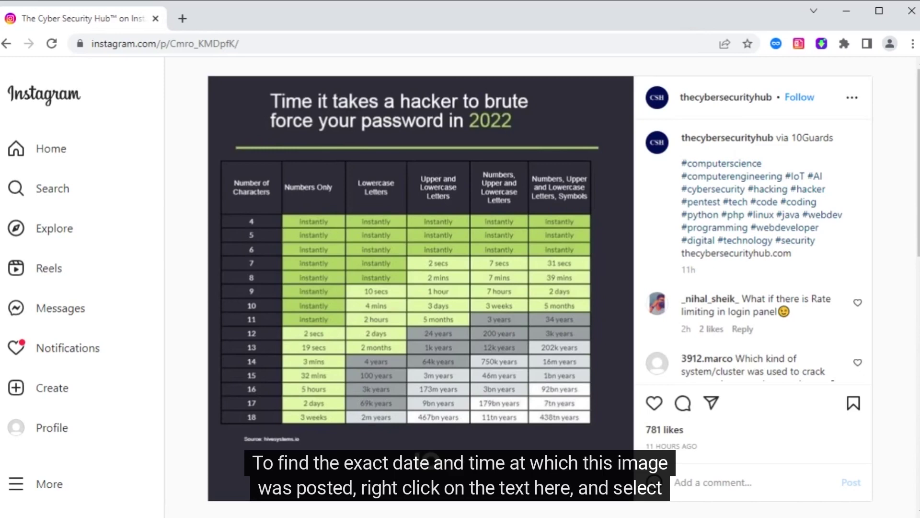
Inspect the HTML element of the post's relative timestamp on the post page
{"action": "right_click", "coordinate": [662, 450]}
{"action": "left_click", "coordinate": [690, 439]}
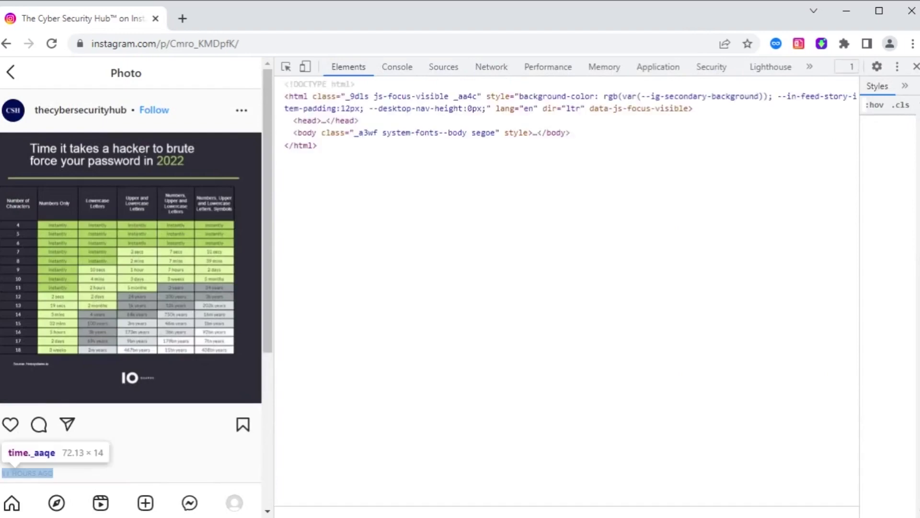
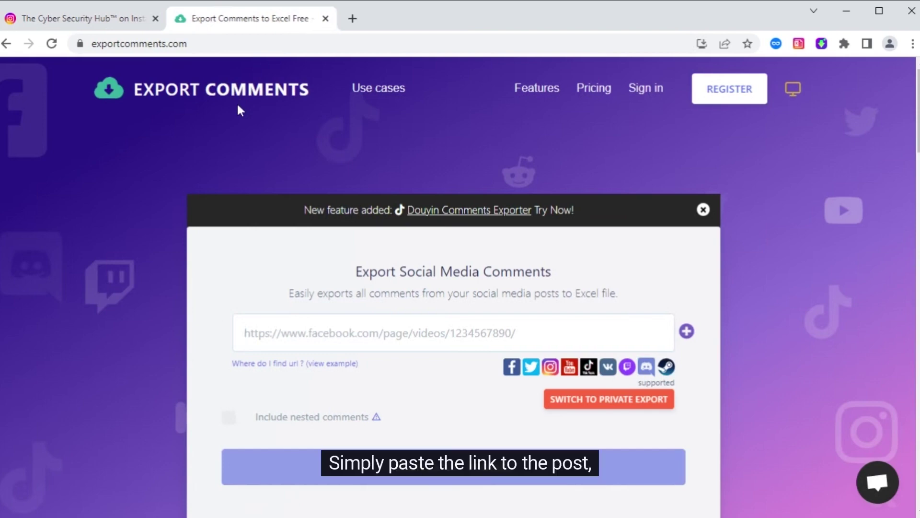
Copy the Instagram post's URL into the Export Comments link field and start the export process
{"action": "left_click", "coordinate": [129, 22]}
{"action": "left_click_drag", "start_coordinate": [239, 44], "coordinate": [91, 44]}
{"action": "key", "text": "ctrl+c"}
{"action": "left_click", "coordinate": [233, 24]}
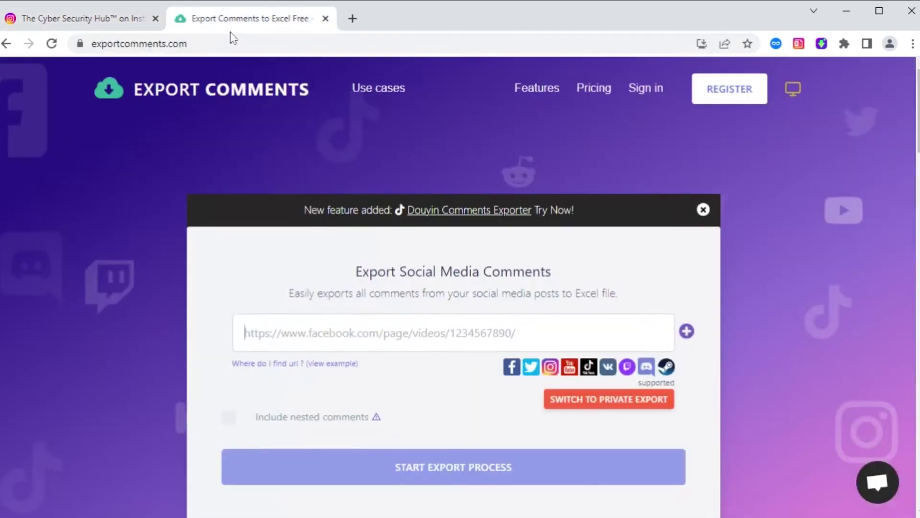
{"action": "key", "text": "ctrl+v"}
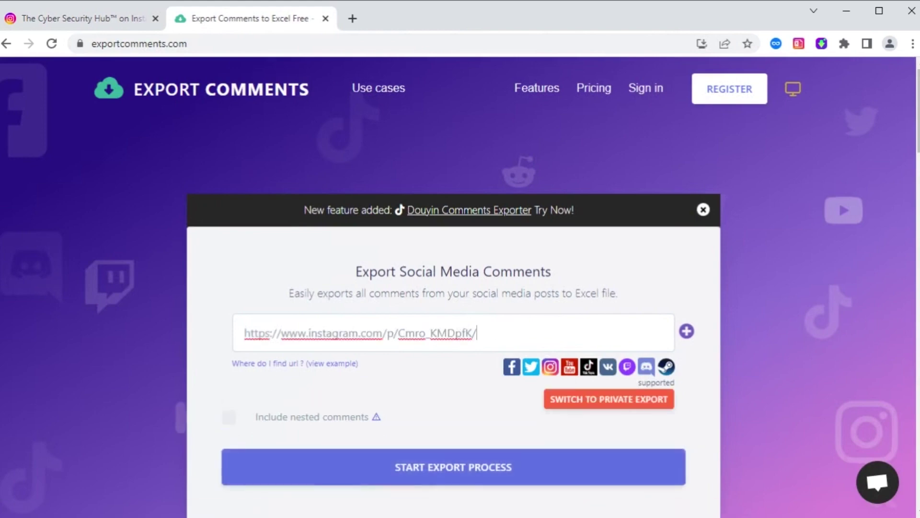
{"action": "left_click", "coordinate": [437, 468]}
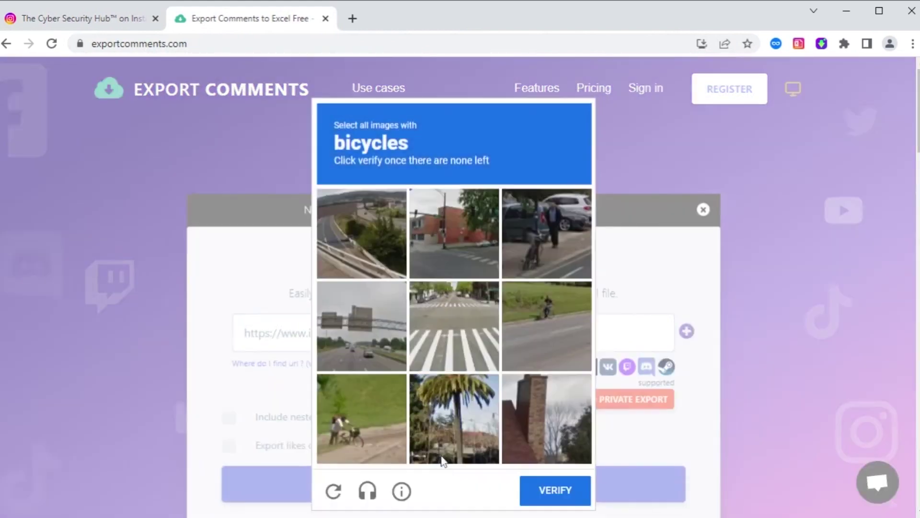
Complete the CAPTCHA by selecting all images with bicycles, including newly loaded ones, and verify
{"action": "left_click", "coordinate": [540, 226]}
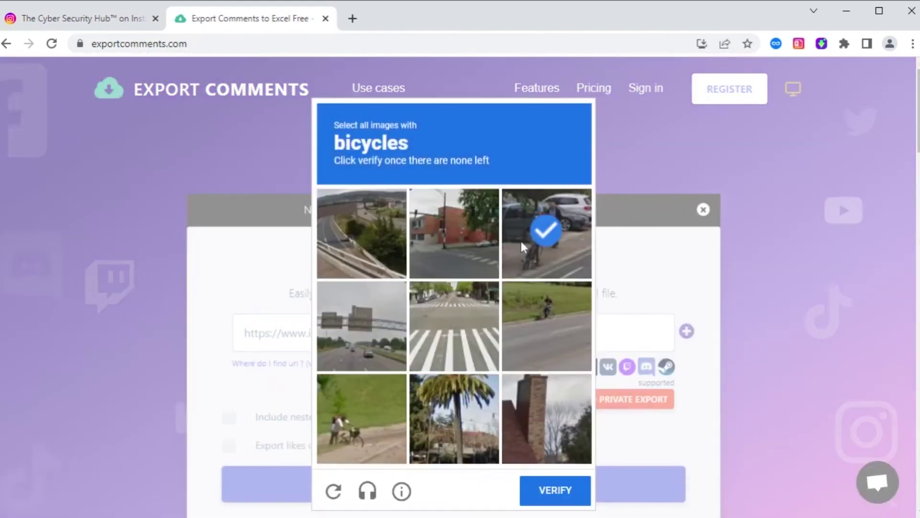
{"action": "left_click", "coordinate": [350, 405]}
{"action": "left_click", "coordinate": [532, 335]}
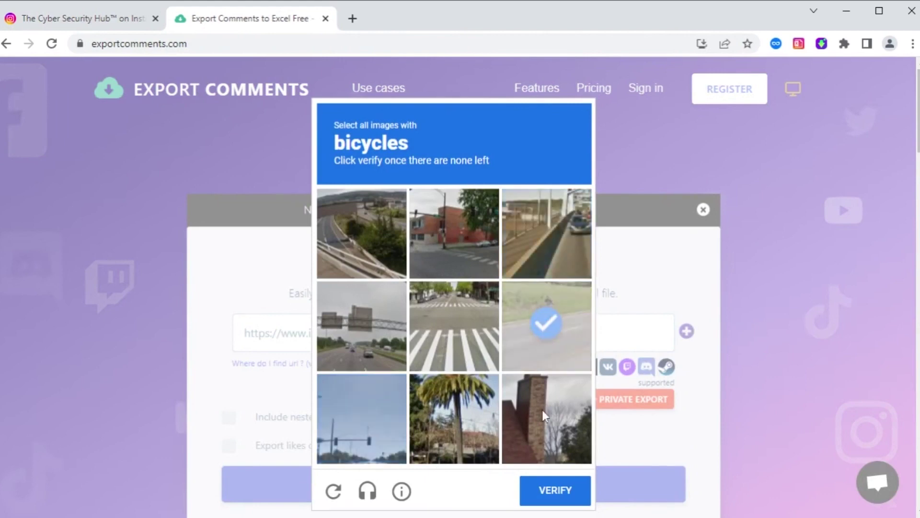
{"action": "left_click", "coordinate": [542, 336]}
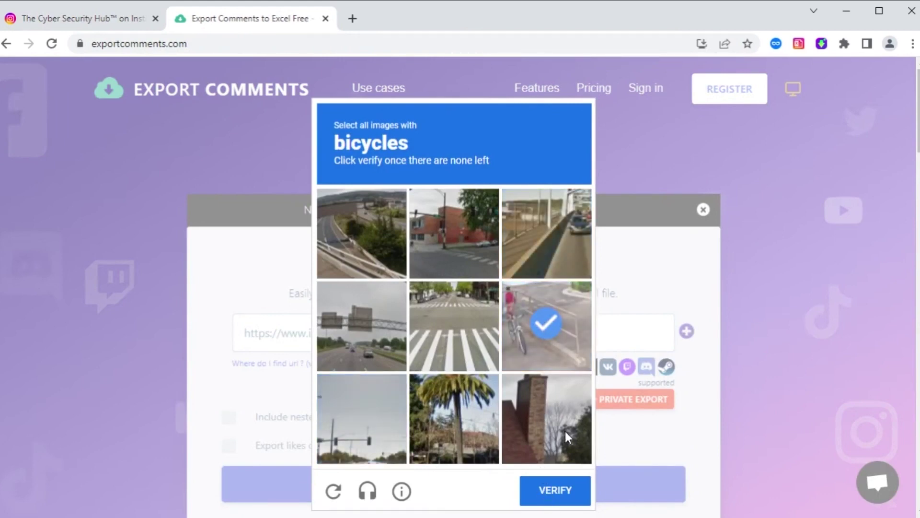
{"action": "left_click", "coordinate": [554, 491]}
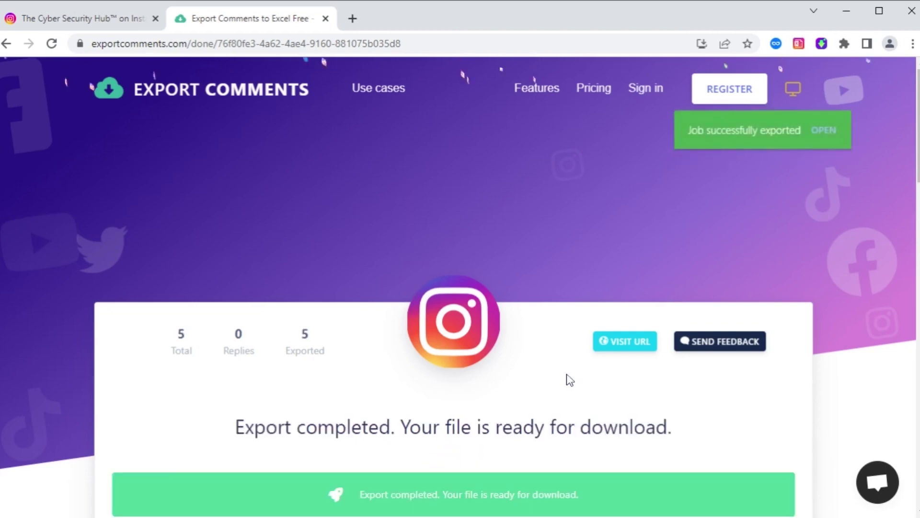
Open the online preview of the exported comments file
{"action": "scroll", "coordinate": [565, 374], "scroll_direction": "down", "scroll_amount": 3}
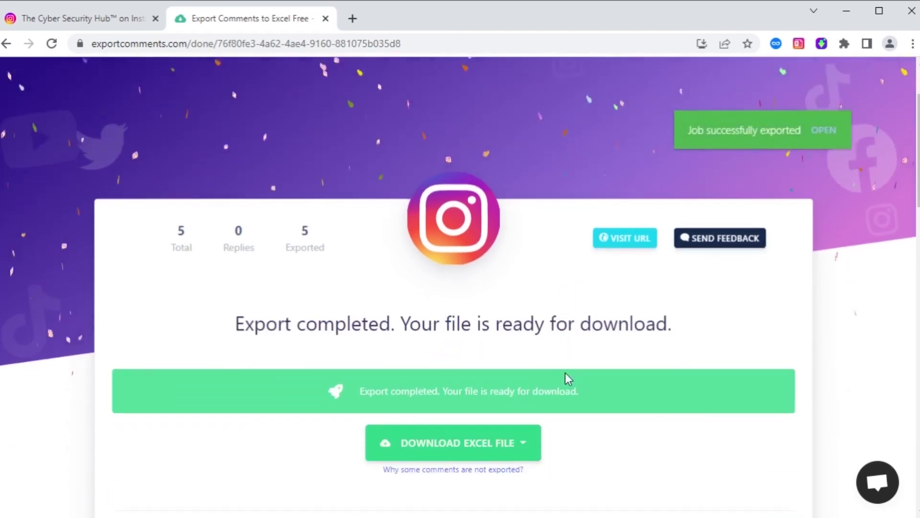
{"action": "left_click", "coordinate": [519, 410]}
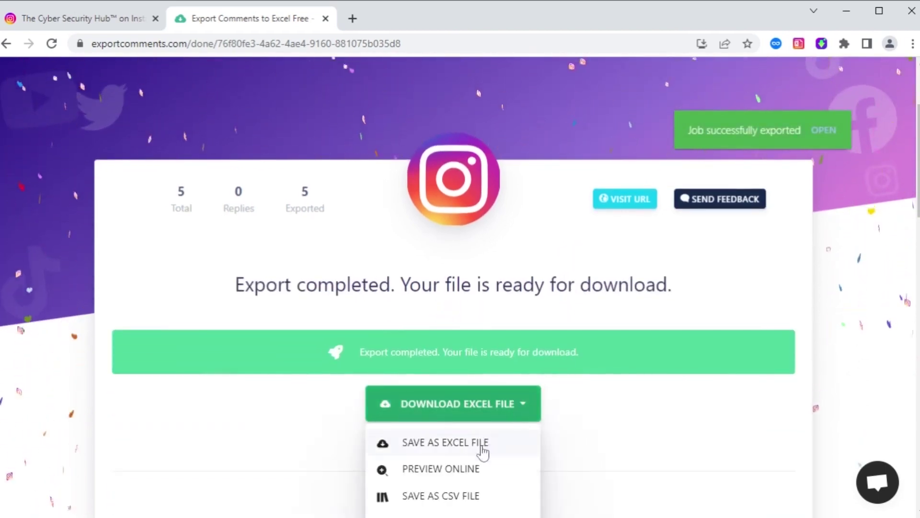
{"action": "left_click", "coordinate": [476, 469]}
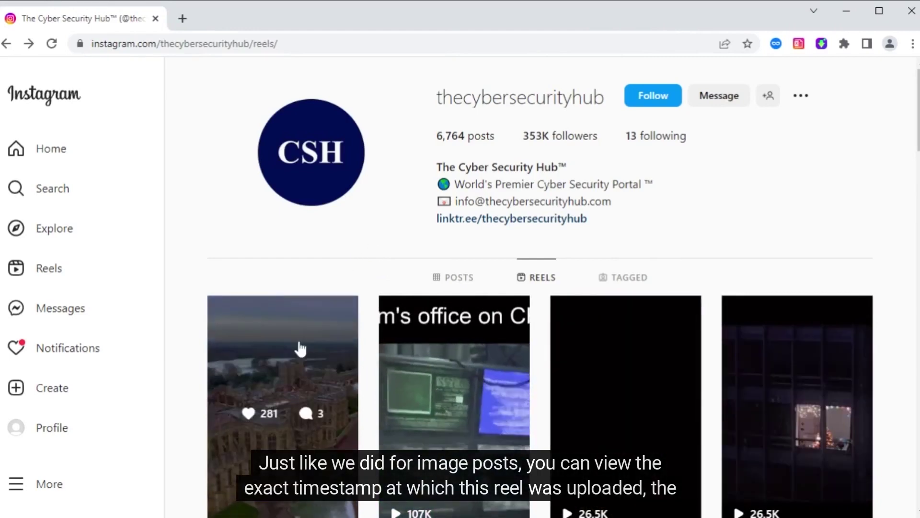
Open the profile's first reel, the King Charles Christmas message, on its own page and pause the video
{"action": "left_click", "coordinate": [300, 350]}
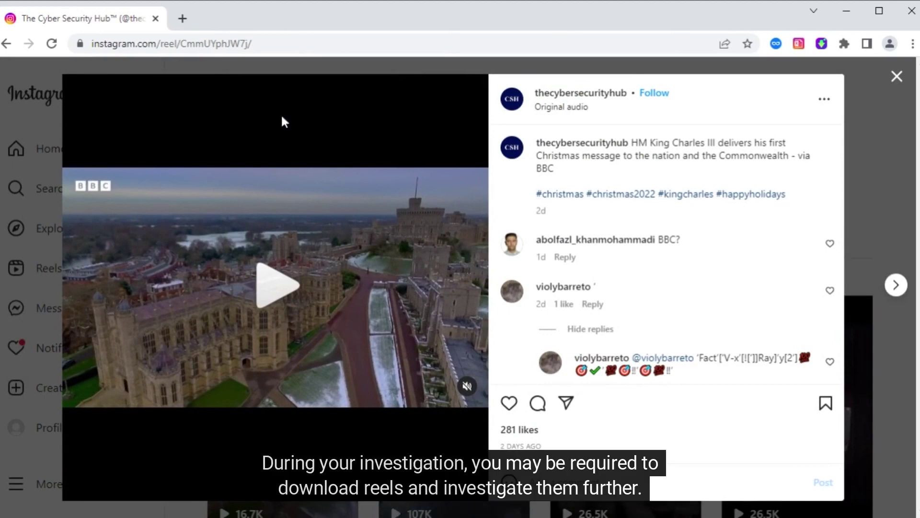
{"action": "left_click", "coordinate": [268, 44]}
{"action": "key", "text": "Return"}
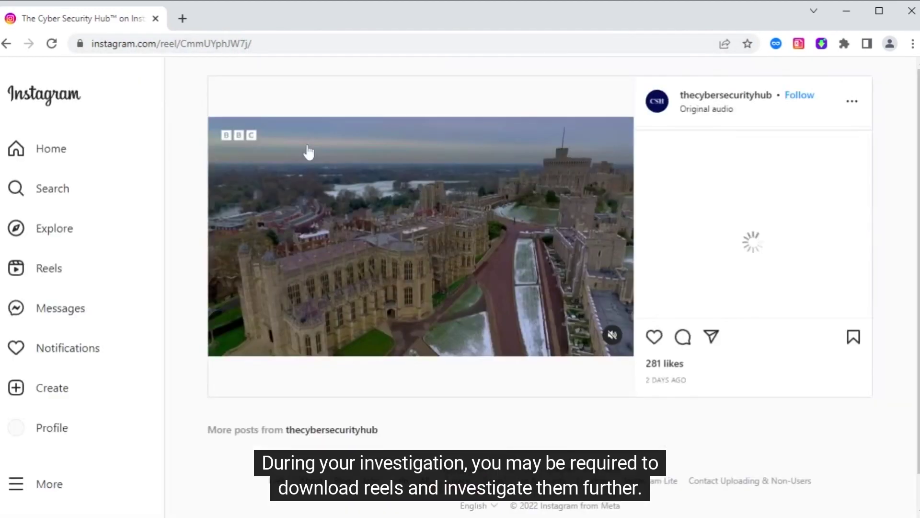
{"action": "left_click", "coordinate": [424, 228]}
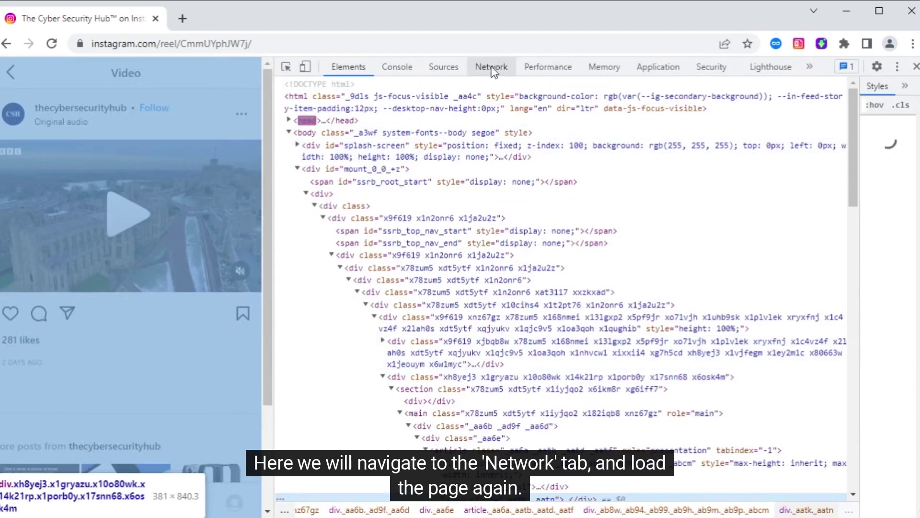
Reload the reel while monitoring network traffic, sort the requests by type, and open the details of the media request
{"action": "left_click", "coordinate": [488, 67]}
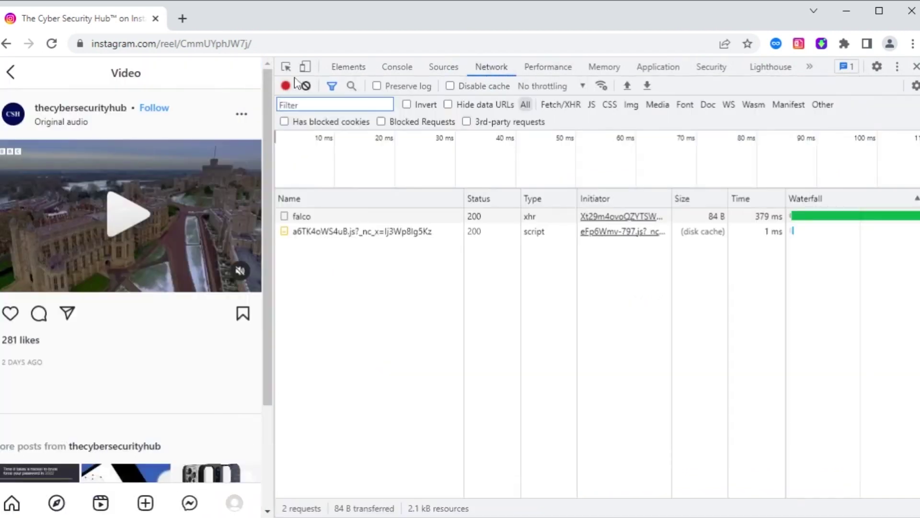
{"action": "left_click", "coordinate": [53, 47]}
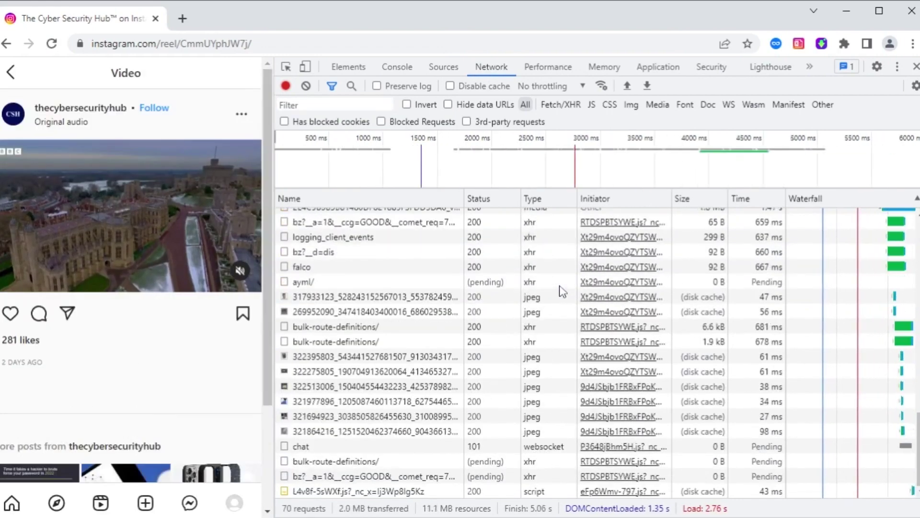
{"action": "left_click", "coordinate": [547, 199]}
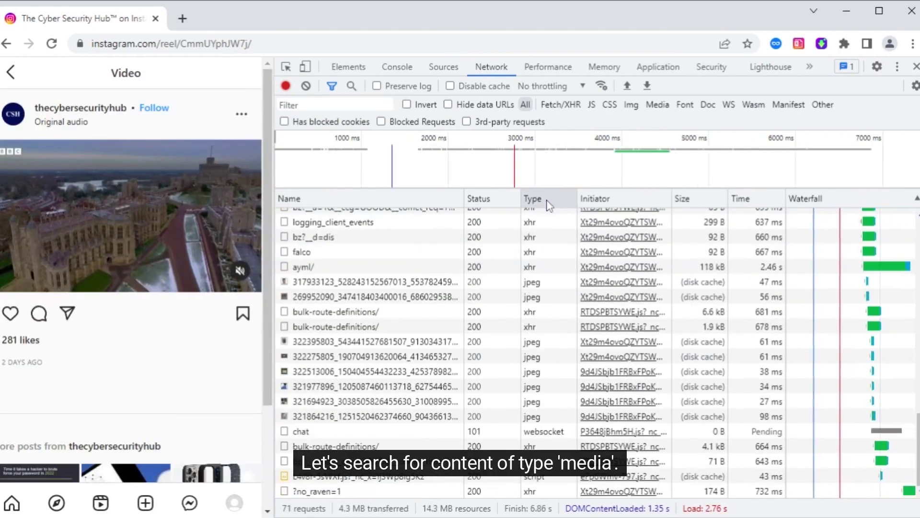
{"action": "scroll", "coordinate": [549, 323], "scroll_direction": "up", "scroll_amount": 10}
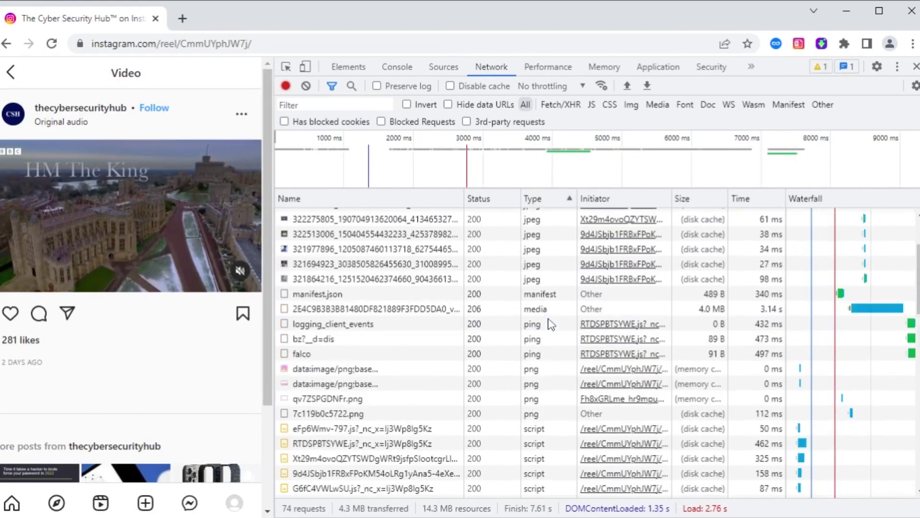
{"action": "left_click", "coordinate": [546, 310]}
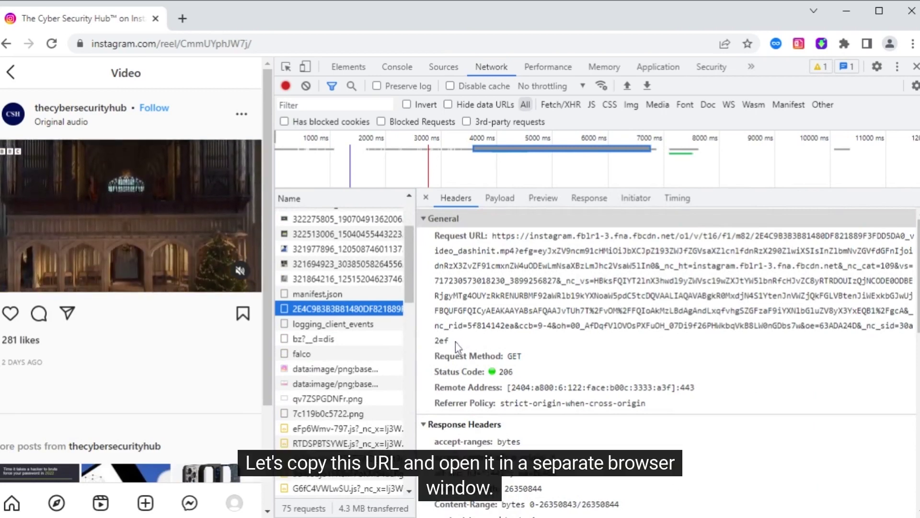
Copy the media request's URL, open the reel's video file in a new browser tab, and return to Instagram
{"action": "triple_click", "coordinate": [461, 321]}
{"action": "left_click_drag", "start_coordinate": [461, 317], "coordinate": [496, 241]}
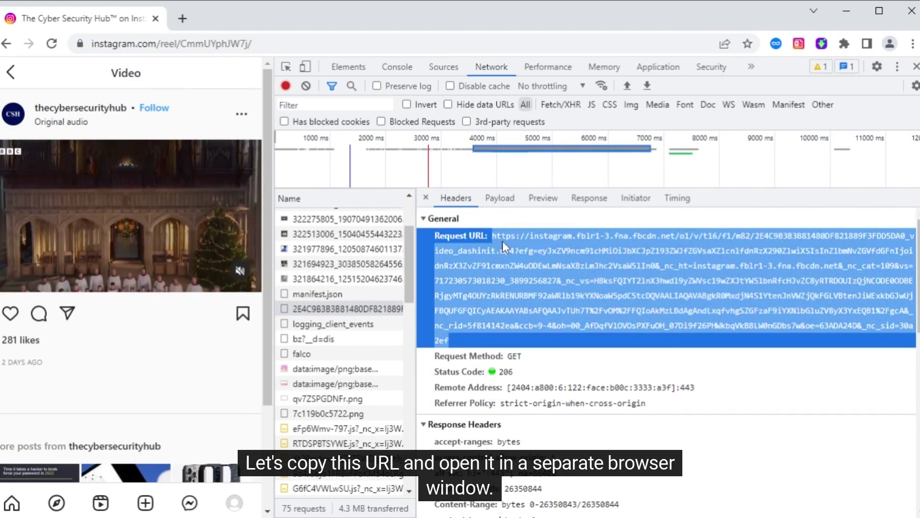
{"action": "left_click", "coordinate": [182, 19]}
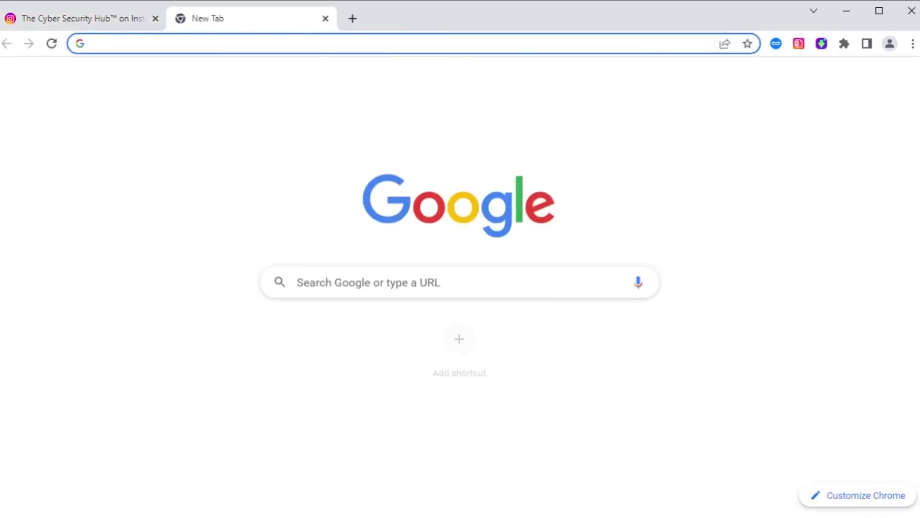
{"action": "key", "text": "ctrl+v"}
{"action": "key", "text": "Return"}
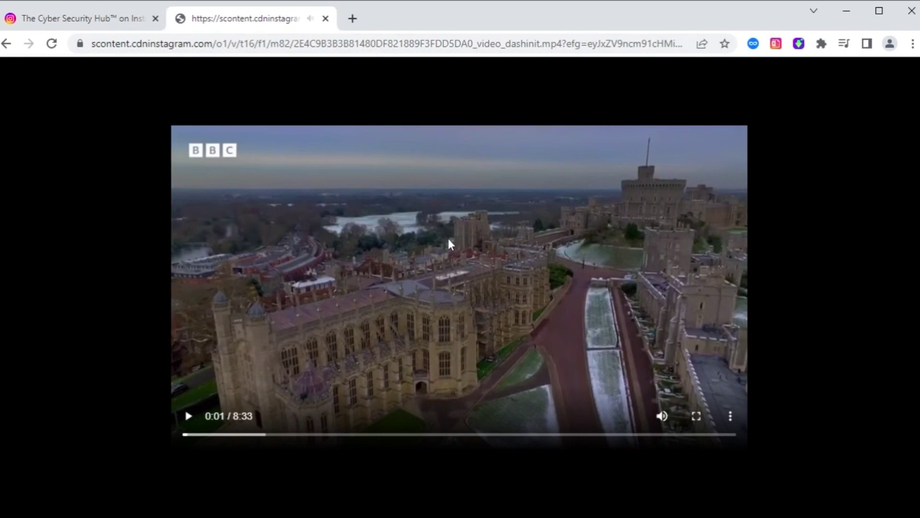
{"action": "left_click", "coordinate": [109, 21]}
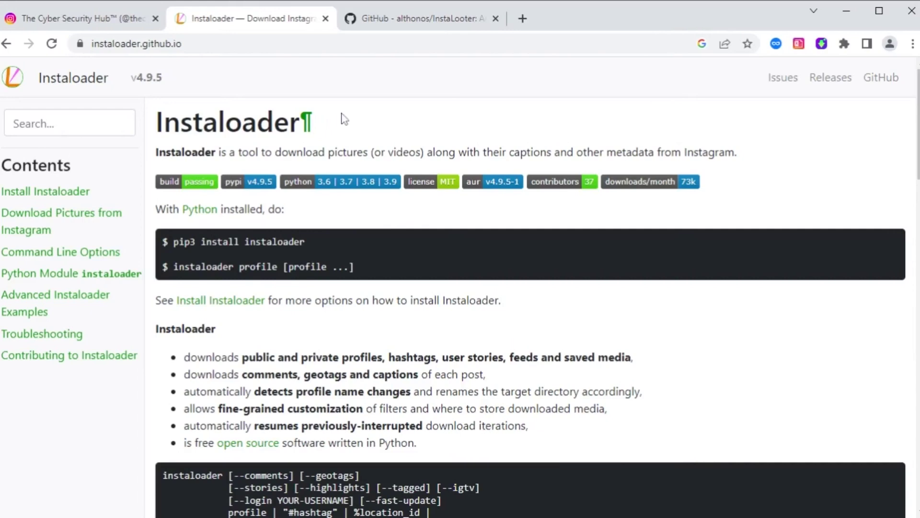
View the InstaLooter GitHub page and the private Instagram profile in the other open tabs
{"action": "left_click", "coordinate": [414, 15]}
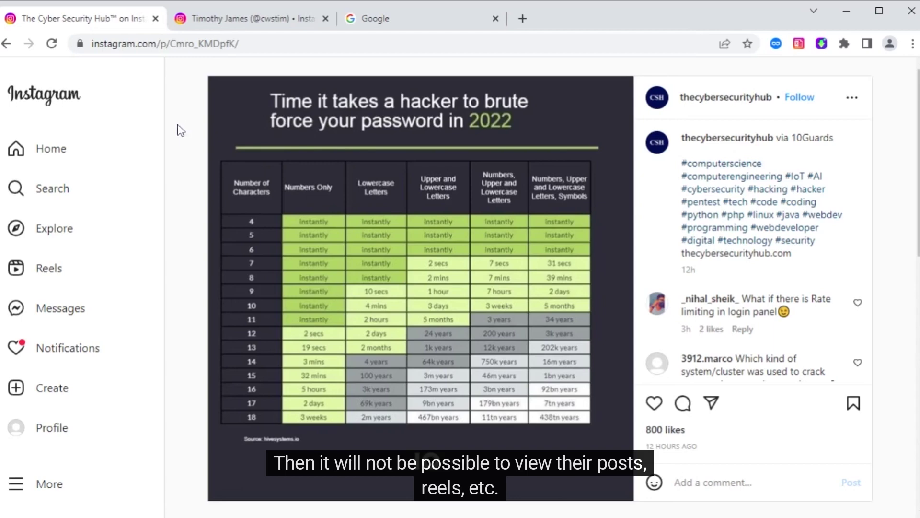
{"action": "left_click", "coordinate": [242, 22]}
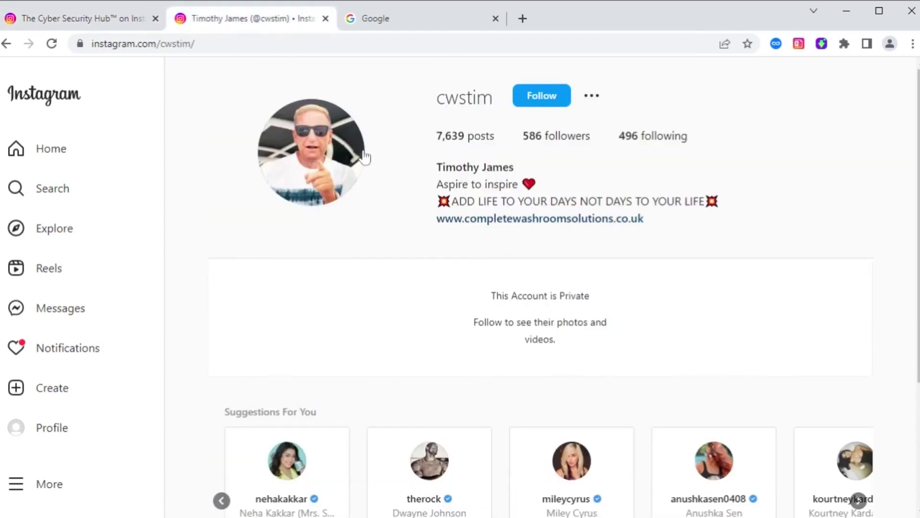
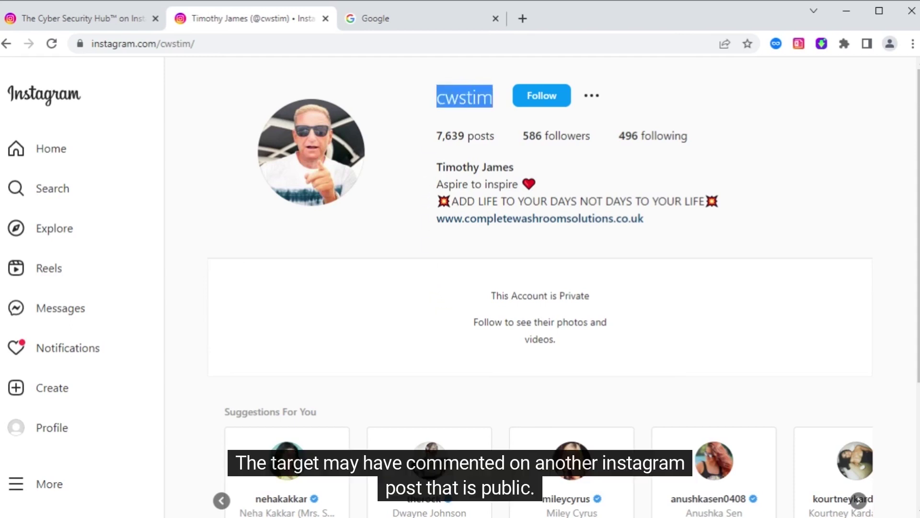
{"action": "left_click", "coordinate": [379, 94]}
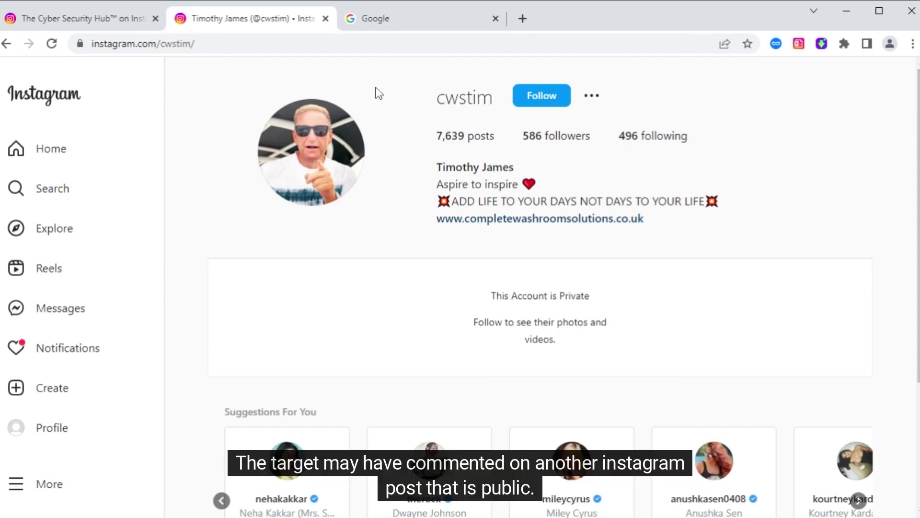
{"action": "left_click", "coordinate": [378, 26]}
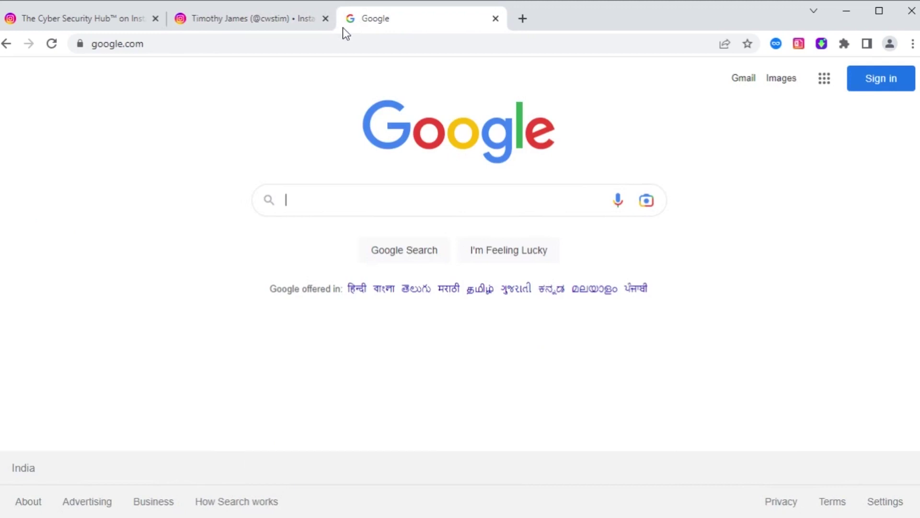
{"action": "left_click", "coordinate": [92, 25]}
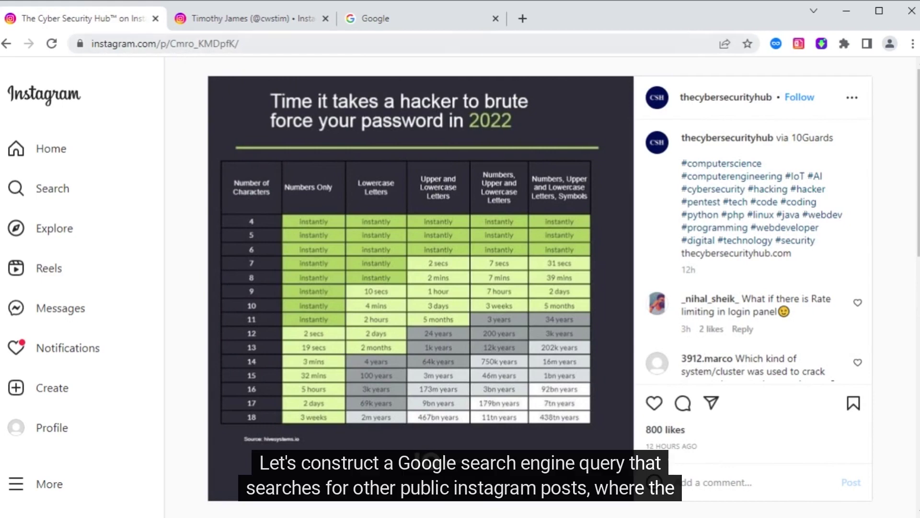
Search Google for the private account's username in quotation marks together with "instagram.com/p"
{"action": "left_click", "coordinate": [411, 19]}
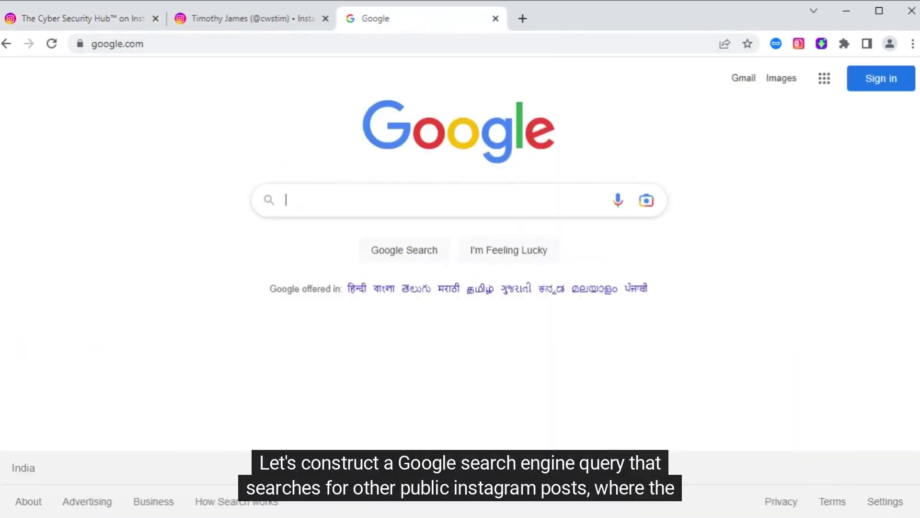
{"action": "type", "text": "\"\""}
{"action": "key", "text": "Left"}
{"action": "type", "text": "cwstim"}
{"action": "key", "text": "Right"}
{"action": "type", "text": "\"\""}
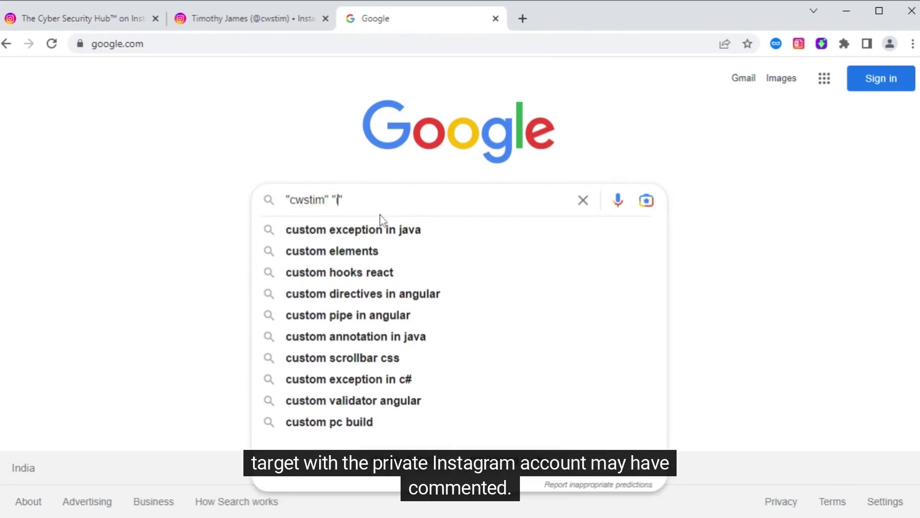
{"action": "key", "text": "Left"}
{"action": "type", "text": "instagram."}
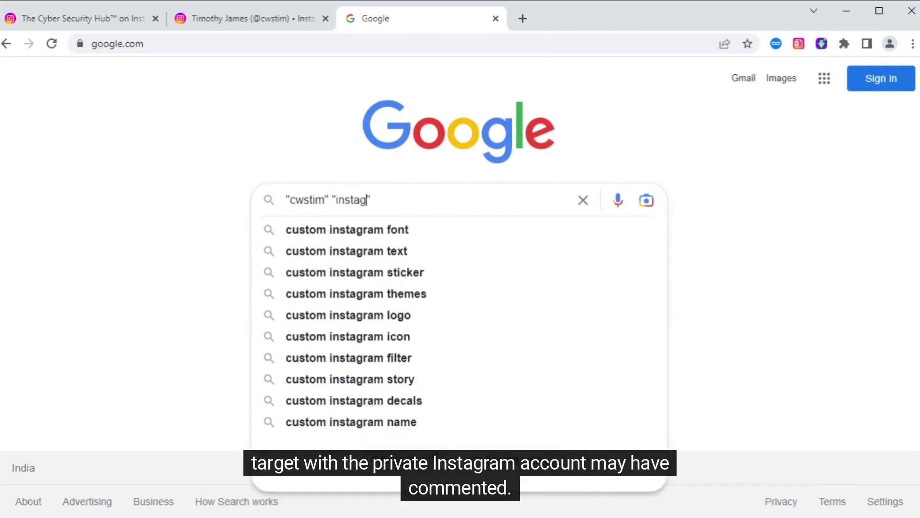
{"action": "type", "text": "com/p"}
{"action": "key", "text": "Return"}
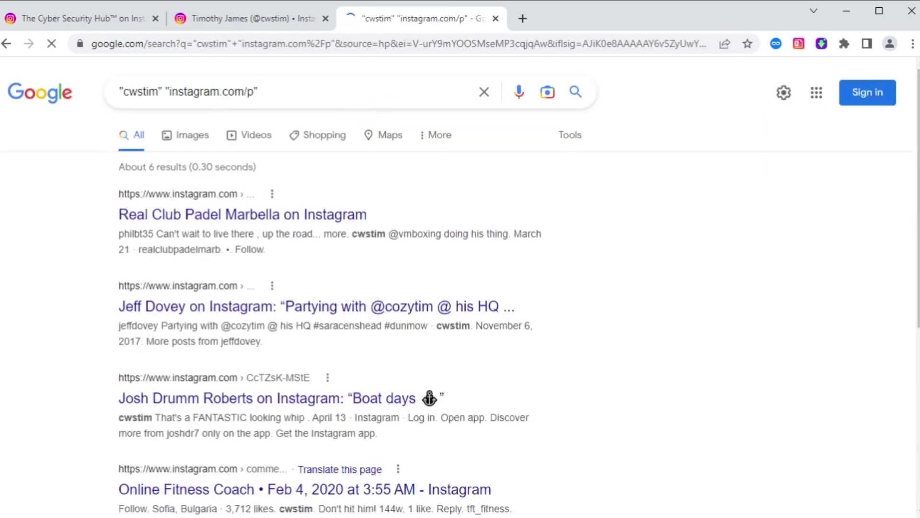
View the Real Club Padel Marbella post from the search results in a new tab, and return to the results
{"action": "middle_click", "coordinate": [335, 215]}
{"action": "left_click", "coordinate": [588, 27]}
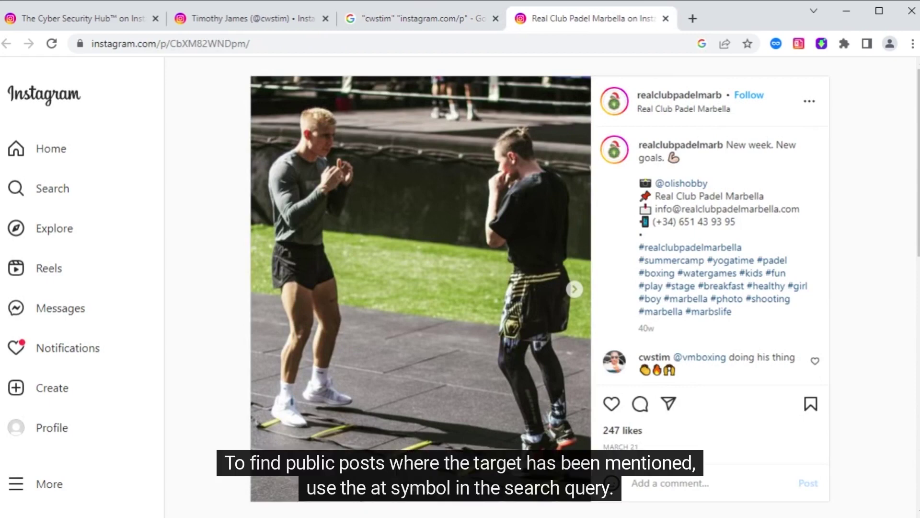
{"action": "left_click", "coordinate": [410, 22]}
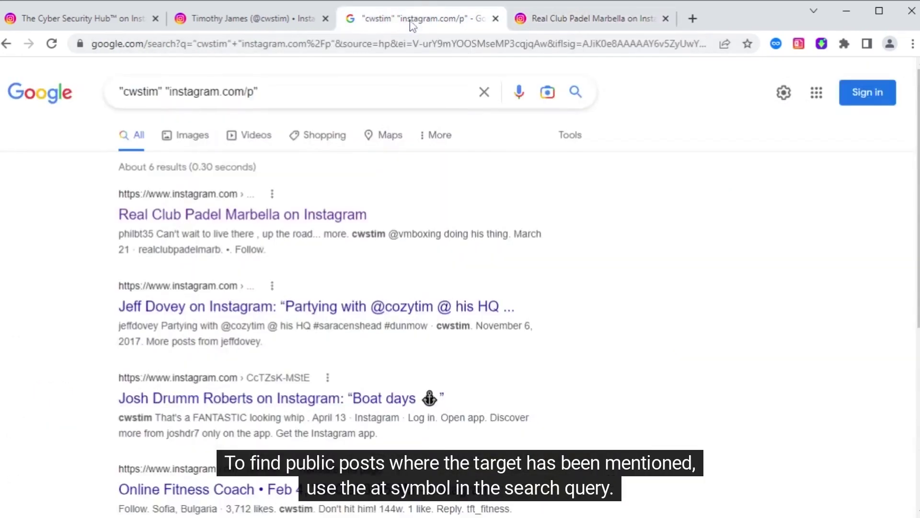
Add @ before the quoted username in the Google query and rerun the search for mentions
{"action": "left_click", "coordinate": [121, 91]}
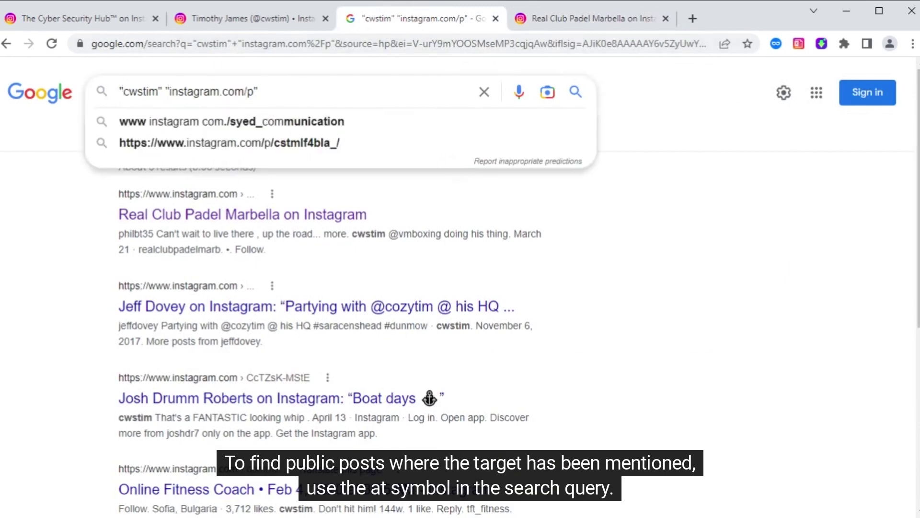
{"action": "type", "text": "@"}
{"action": "key", "text": "Return"}
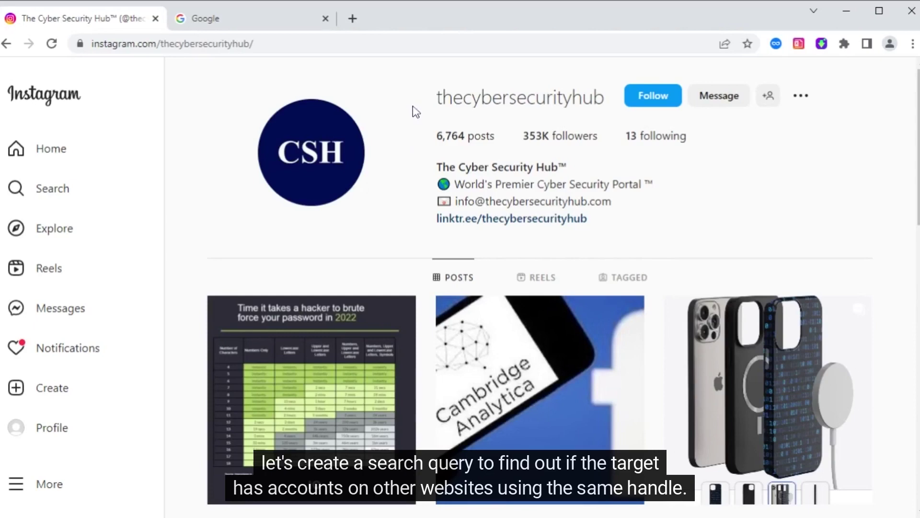
{"action": "left_click_drag", "start_coordinate": [434, 105], "coordinate": [605, 100]}
{"action": "key", "text": "ctrl+c"}
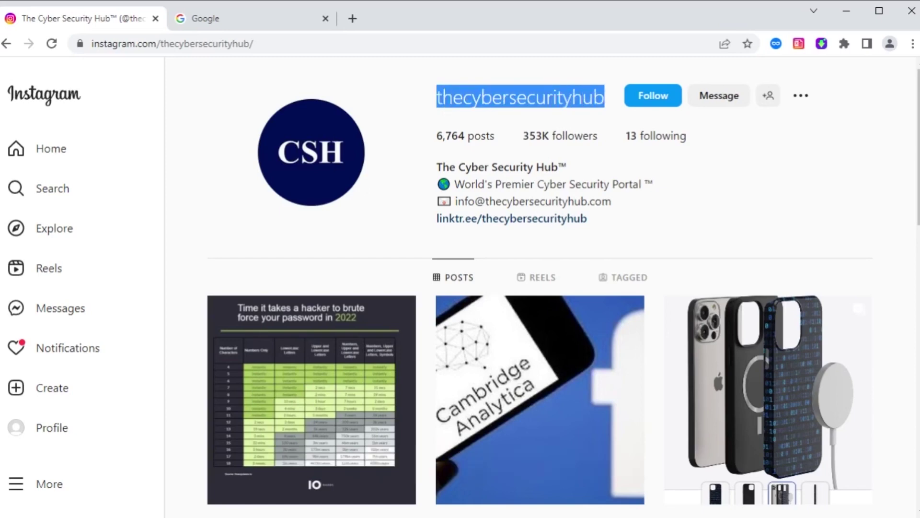
{"action": "left_click", "coordinate": [239, 26]}
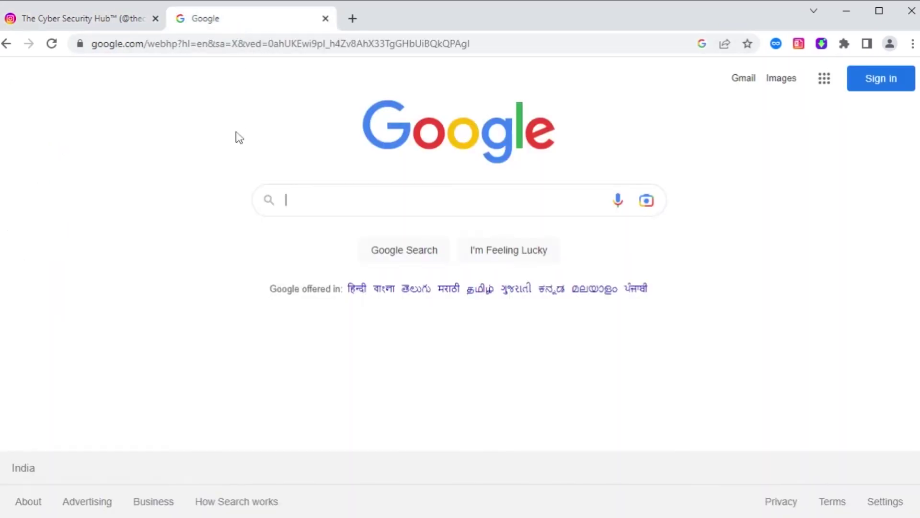
{"action": "type", "text": "@"}
{"action": "key", "text": "ctrl+v"}
{"action": "key", "text": "Return"}
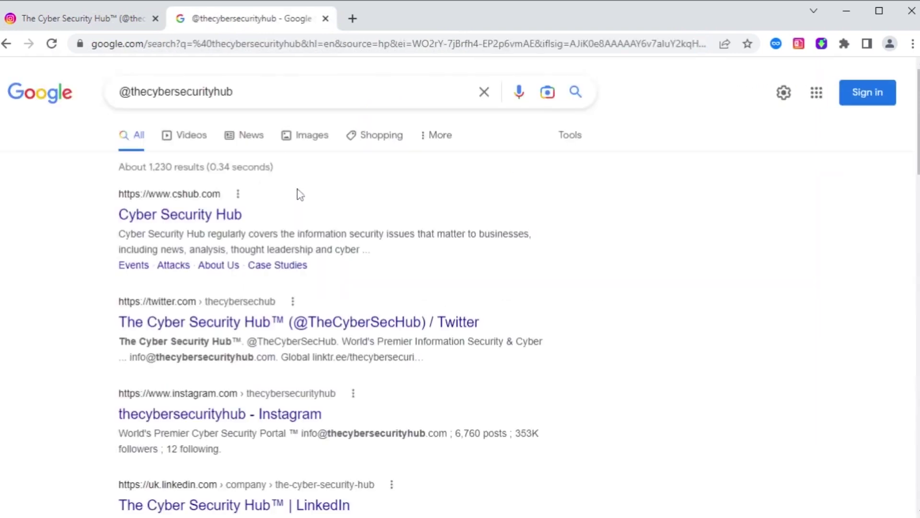
Open The Cyber Security Hub's Twitter and first LinkedIn results in new tabs and view both profiles
{"action": "scroll", "coordinate": [300, 195], "scroll_direction": "down", "scroll_amount": 1}
{"action": "middle_click", "coordinate": [360, 257]}
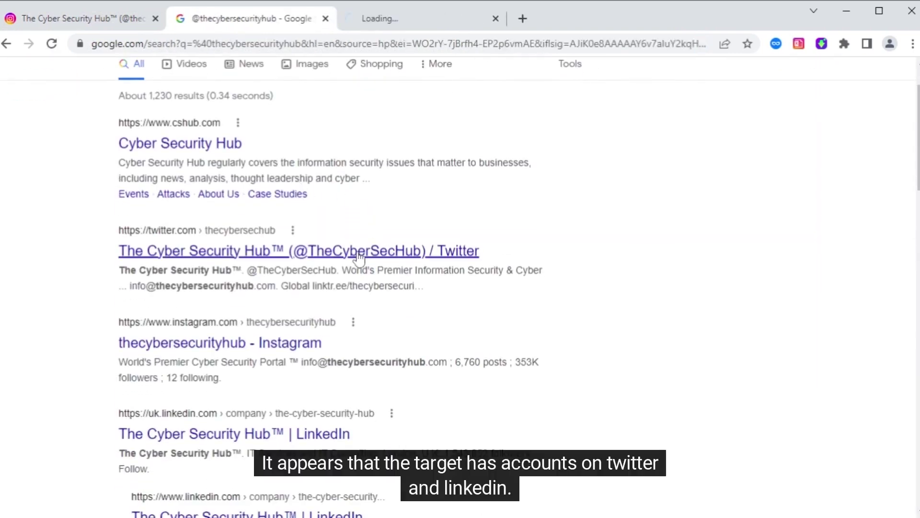
{"action": "scroll", "coordinate": [367, 280], "scroll_direction": "down", "scroll_amount": 1}
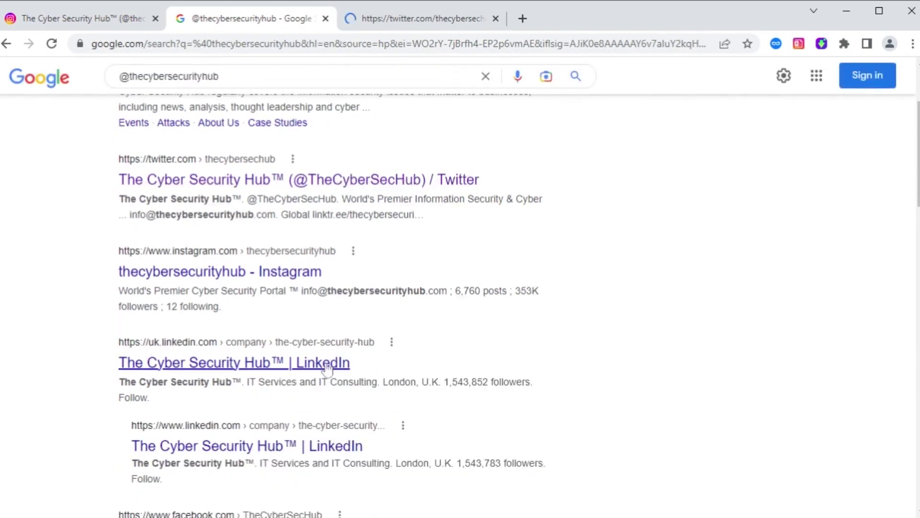
{"action": "middle_click", "coordinate": [331, 364]}
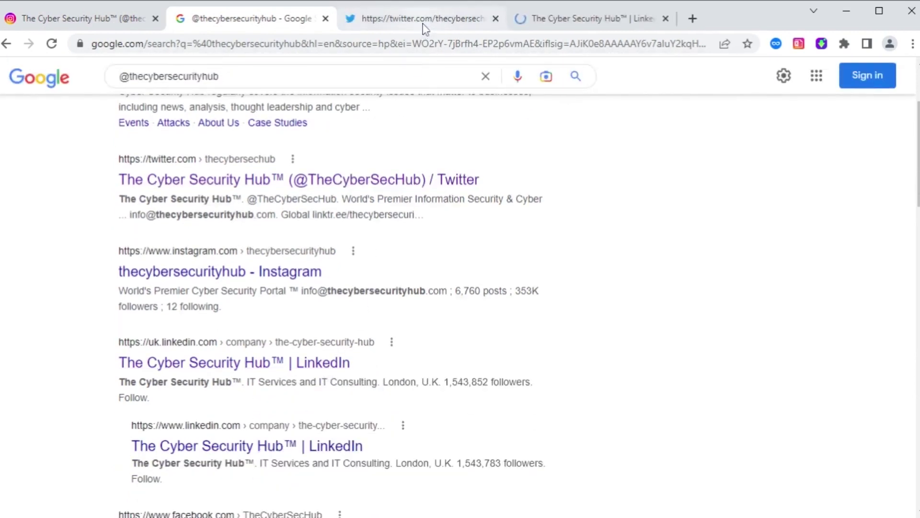
{"action": "left_click", "coordinate": [423, 26]}
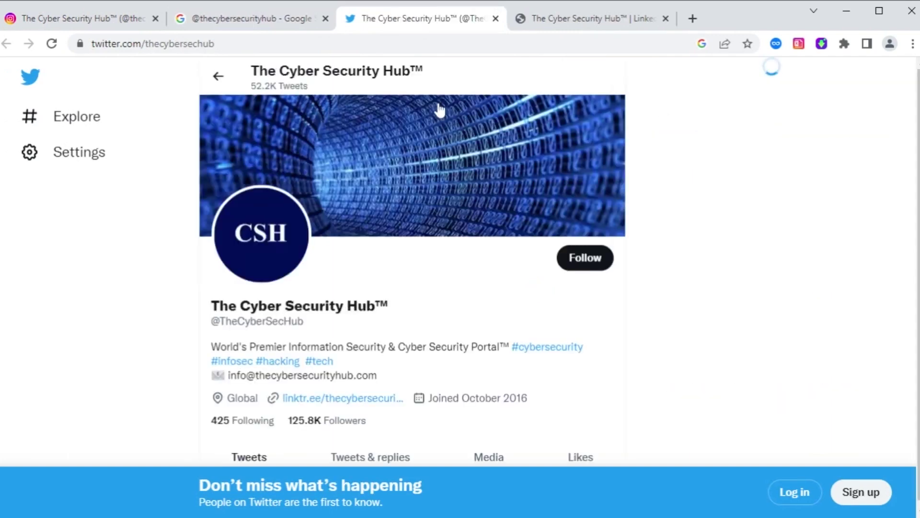
{"action": "left_click", "coordinate": [570, 17]}
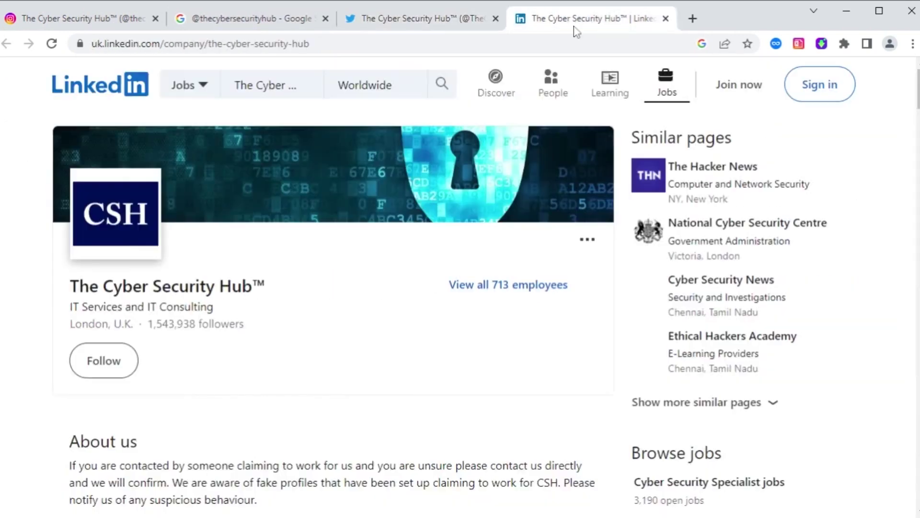